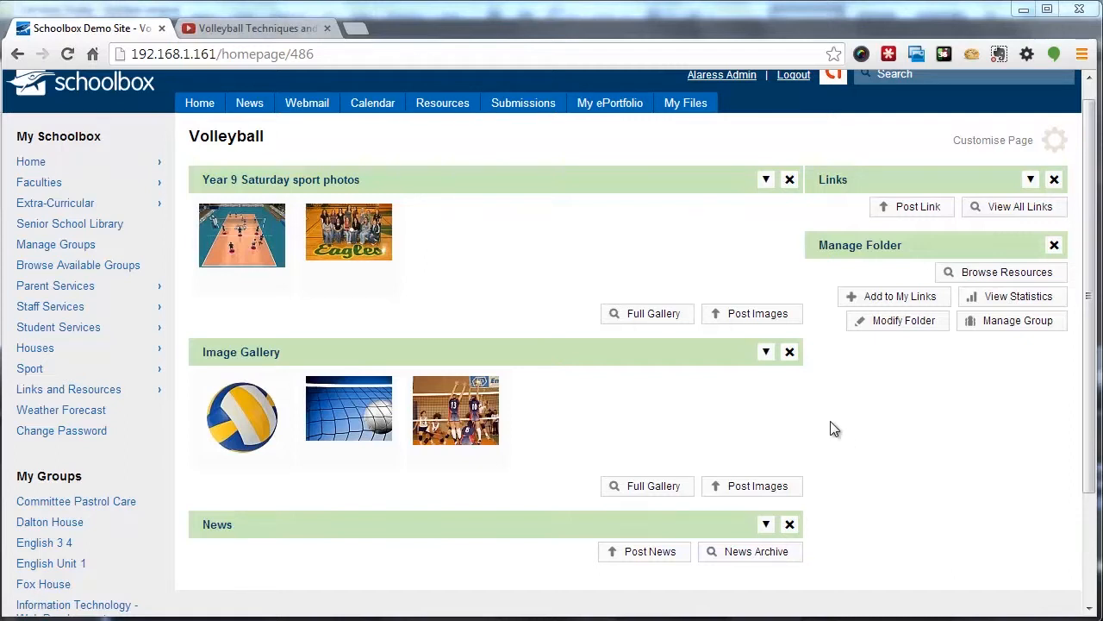
Add a Text Box component to the Volleyball page through page customisation, then close customisation
left_click(996, 142)
left_click(796, 354)
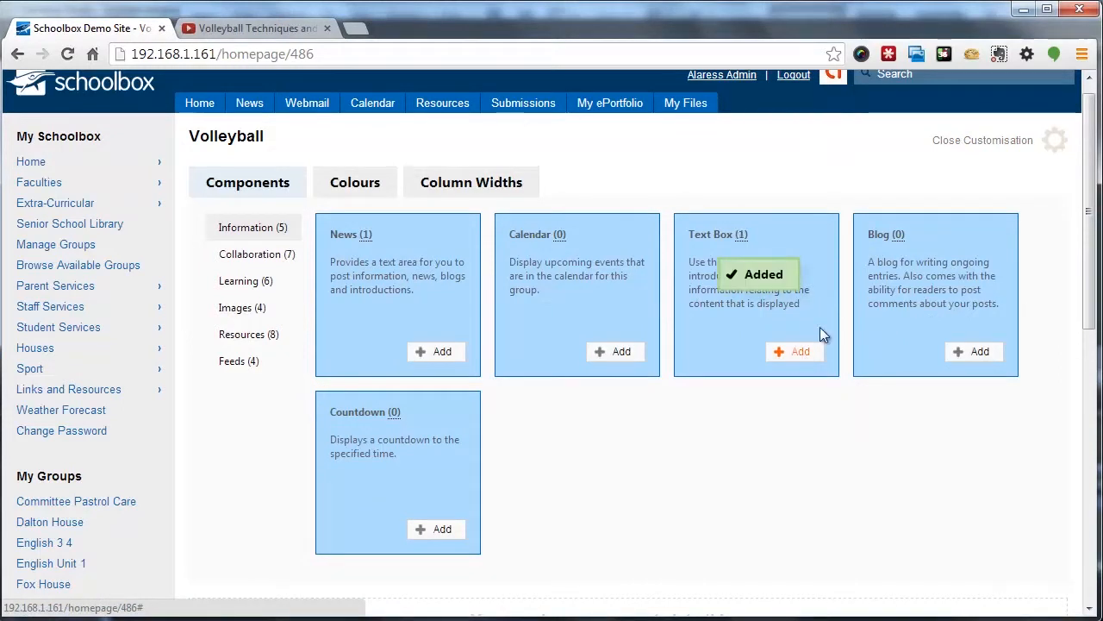
left_click(998, 145)
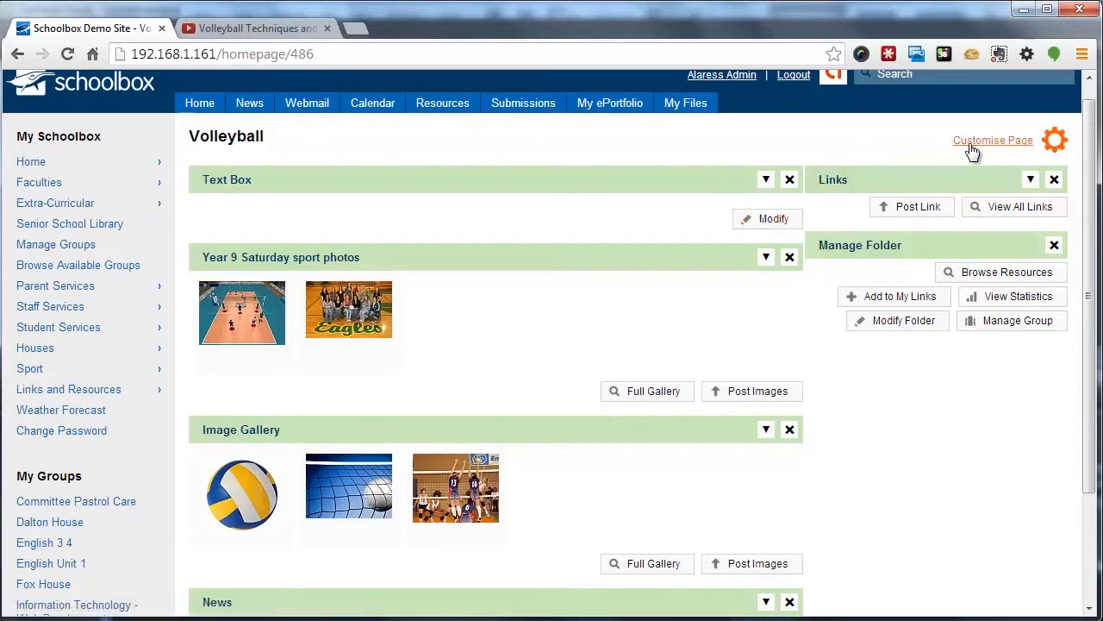
Open the new text box for editing and set its heading to Heading
left_click(774, 222)
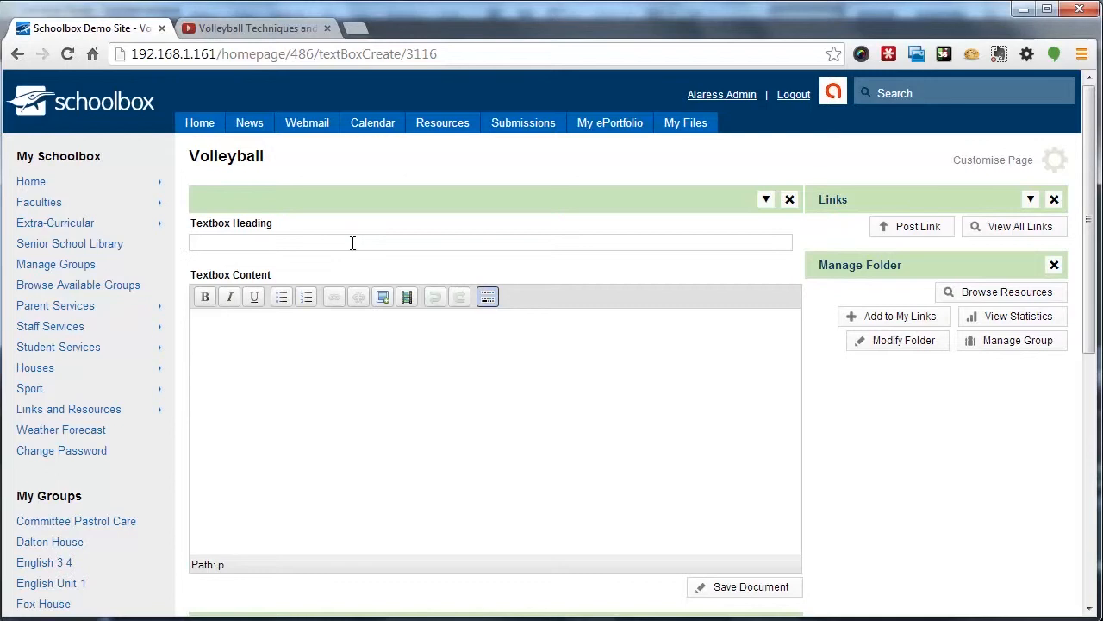
type("Heading")
Enter the content lines Content, Bullet lists and Such as this in the text box body
left_click(287, 324)
scroll(405, 363, "down", 1)
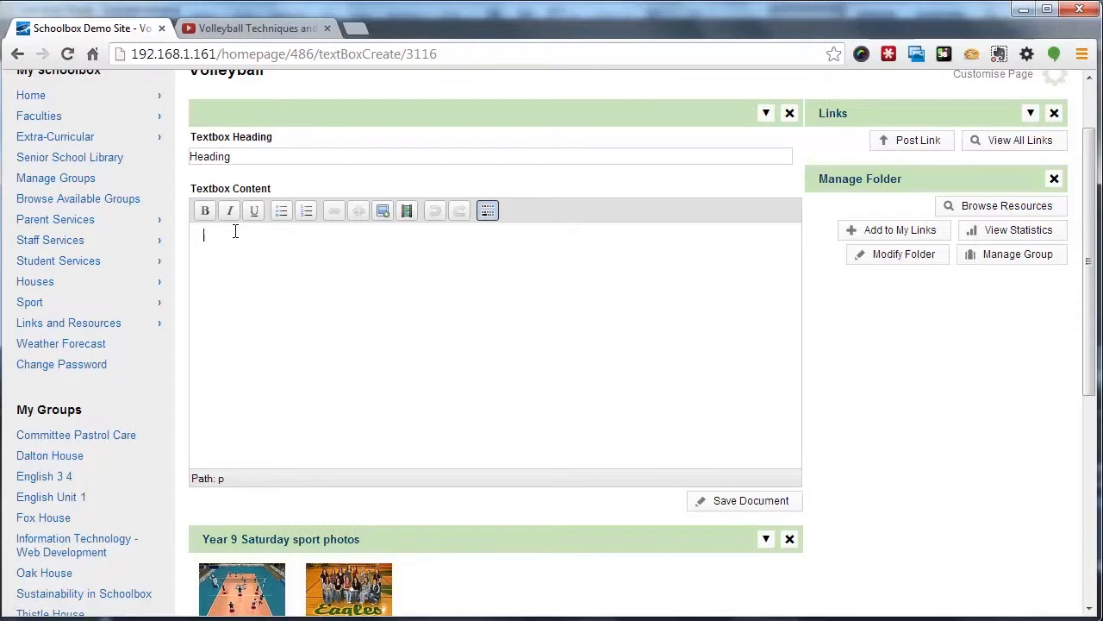
type("ontent B")
type("ullet lists ")
type("Such a")
type("s this")
Format the lines Bullet lists and Such as this as a bulleted list
key("shift+Up")
key("shift+Home")
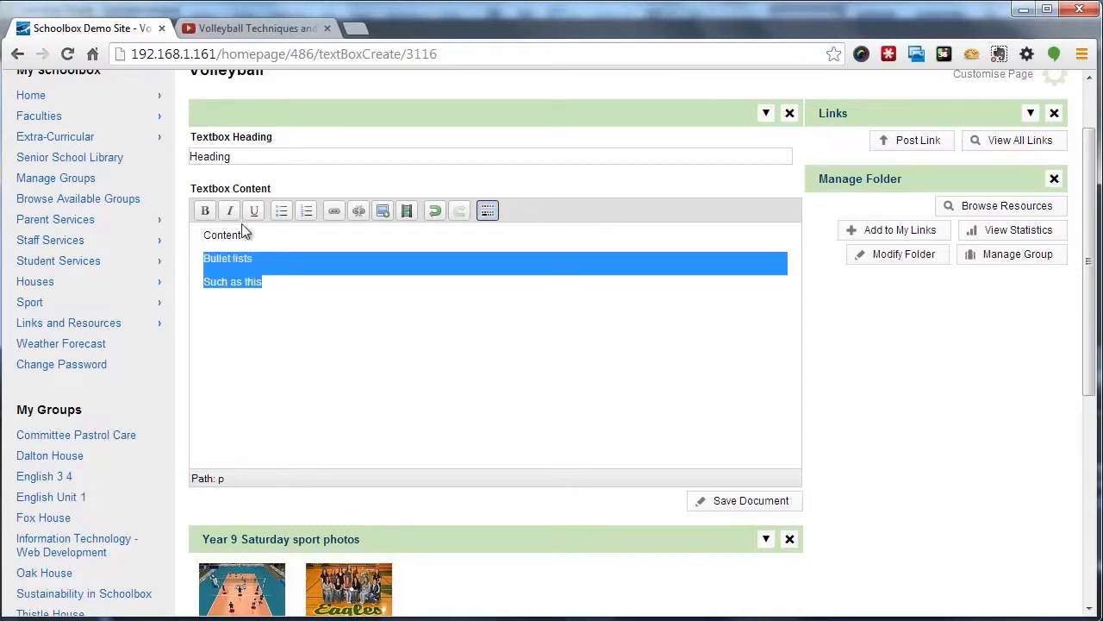
left_click(282, 211)
left_click(316, 275)
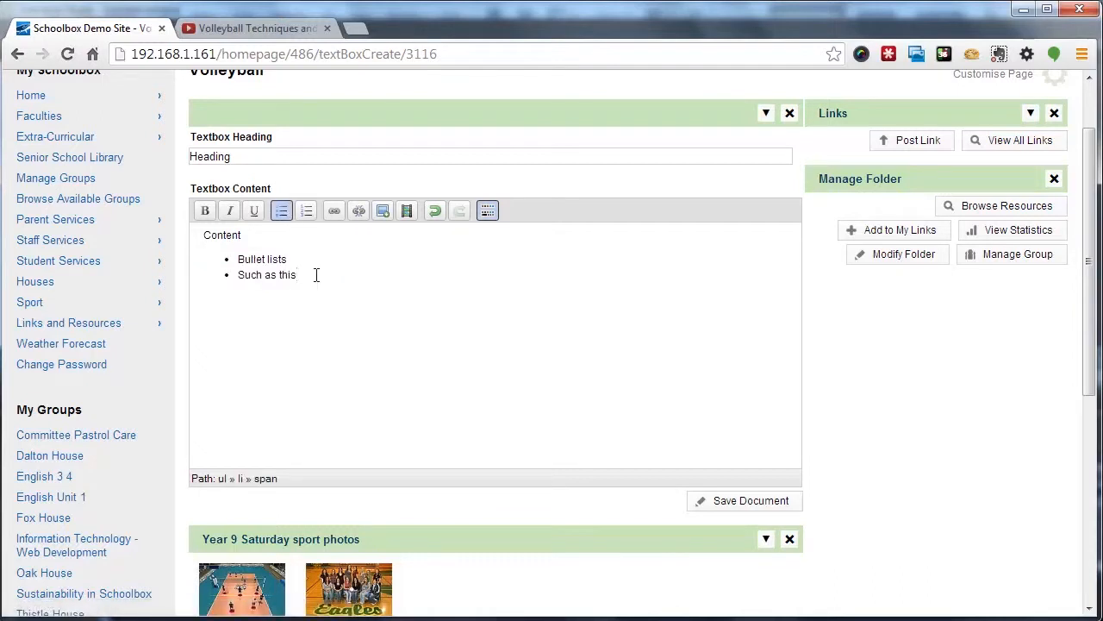
Add a new paragraph below the list reading Allows us to link to other resources
key("Return")
key("Return")
type("Allows us to link to other ")
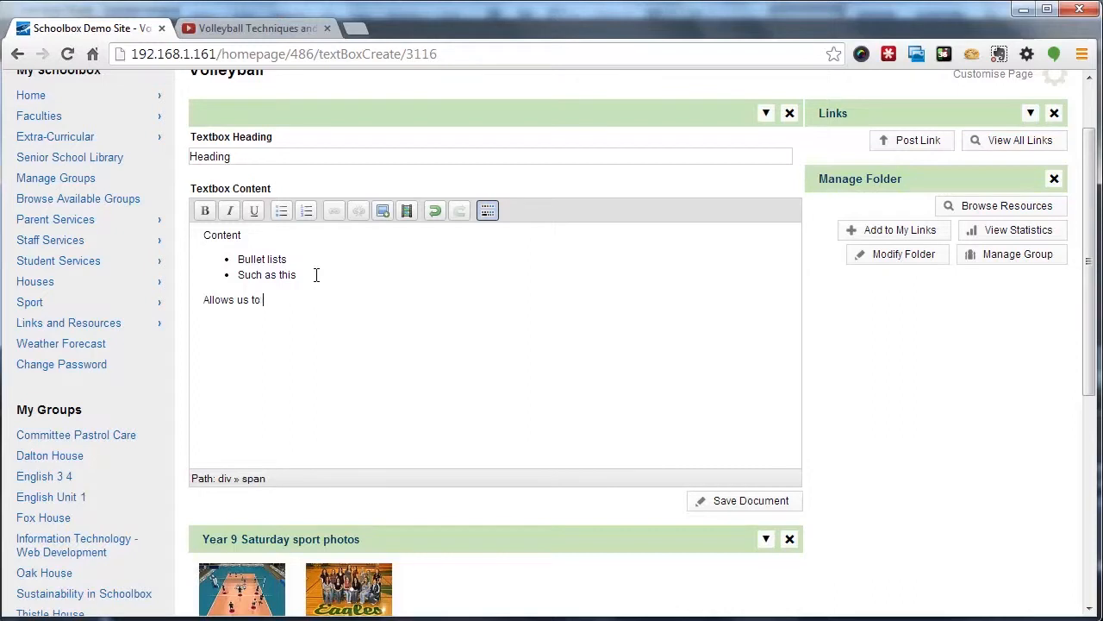
type("resources")
Link the phrase link to other resources to Photo 1 in the Volleyball Year 9 resources folder
key("ctrl+shift+Right")
key("ctrl+shift+Right")
key("ctrl+shift+Right")
key("ctrl+shift+Right")
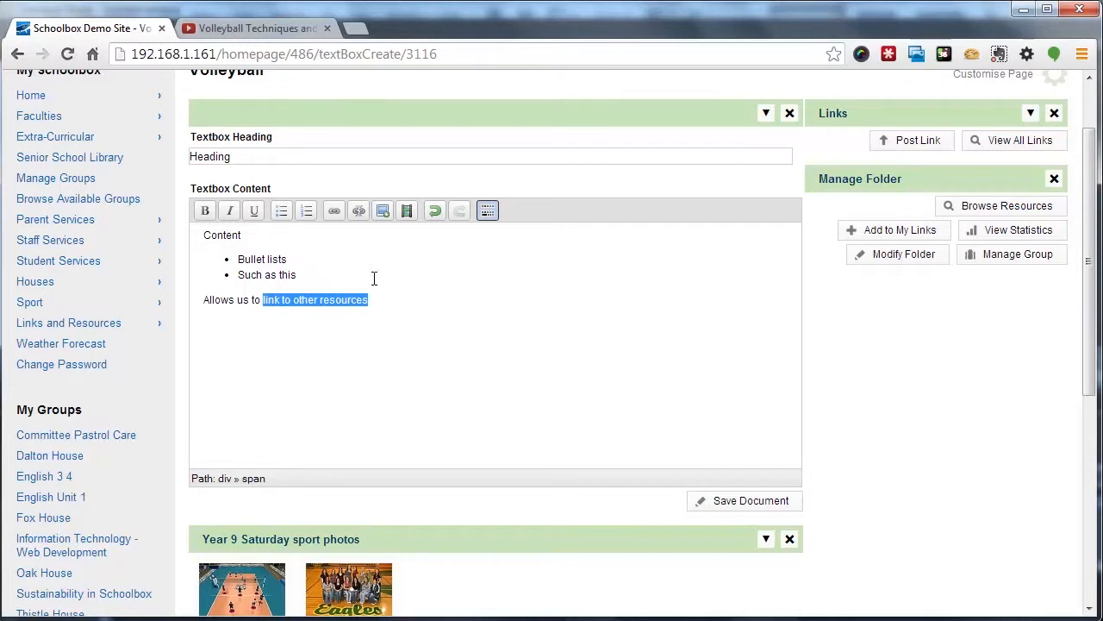
left_click(333, 213)
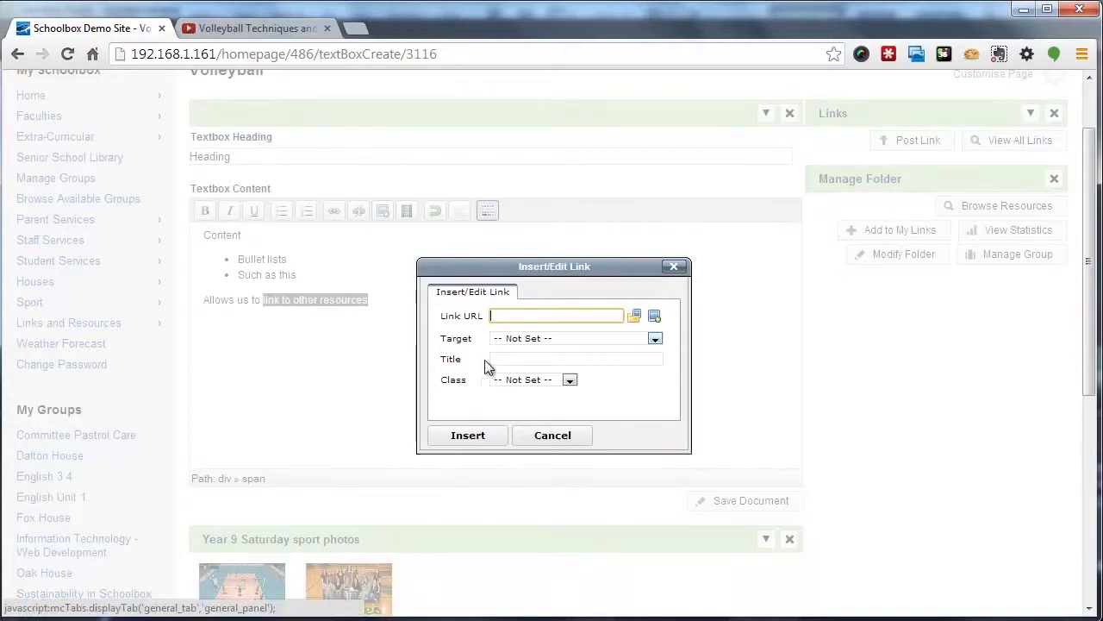
left_click(634, 316)
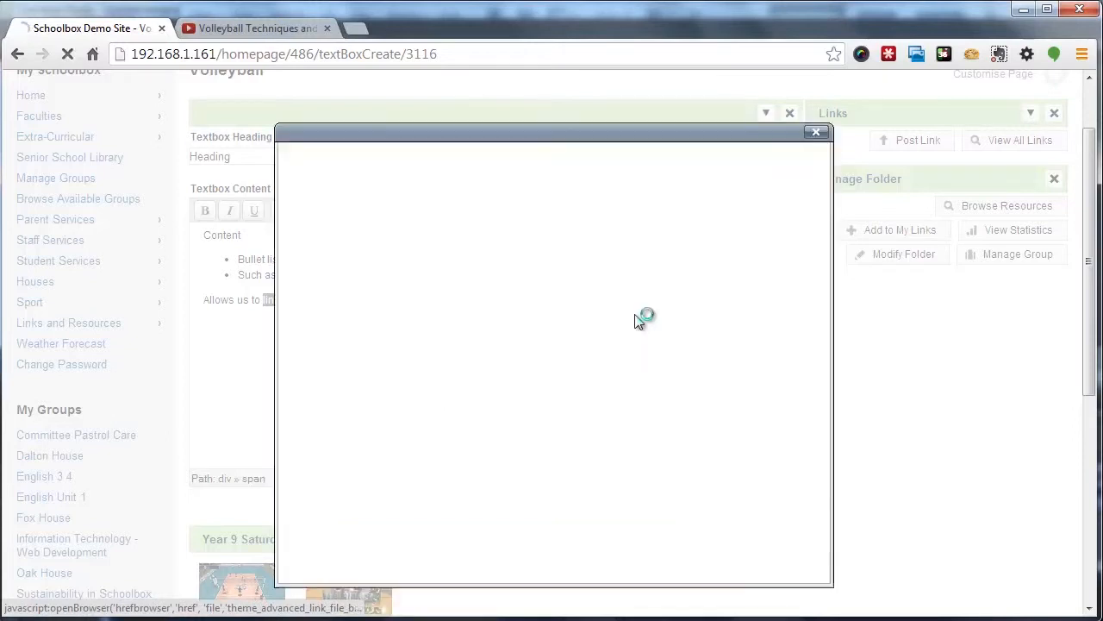
left_click_drag(436, 247, 466, 452)
left_click(412, 423)
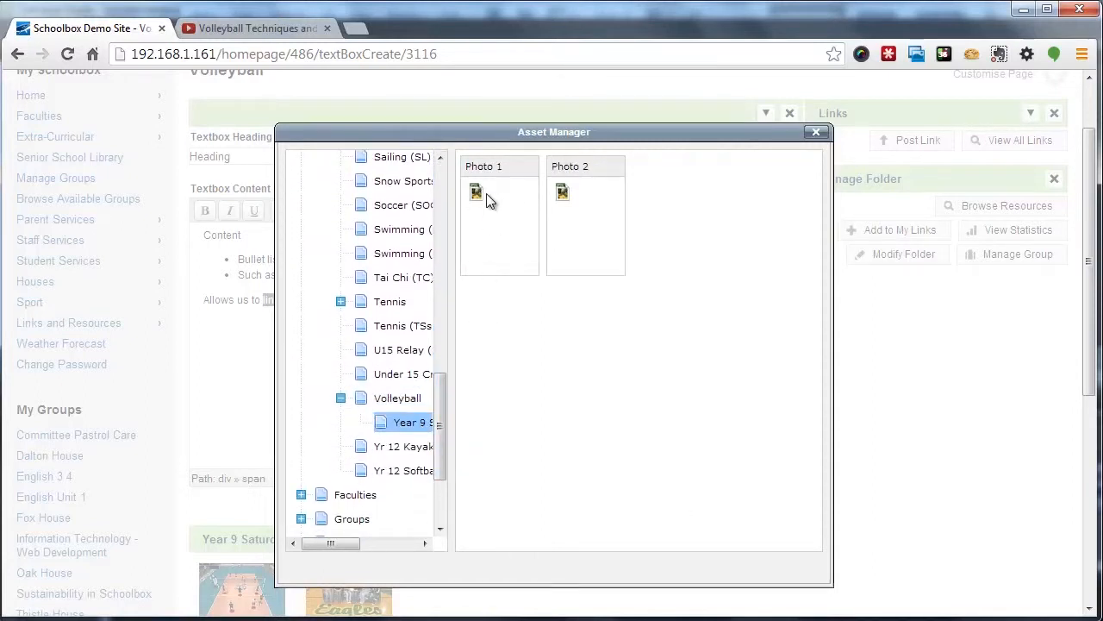
double_click(487, 199)
left_click(468, 435)
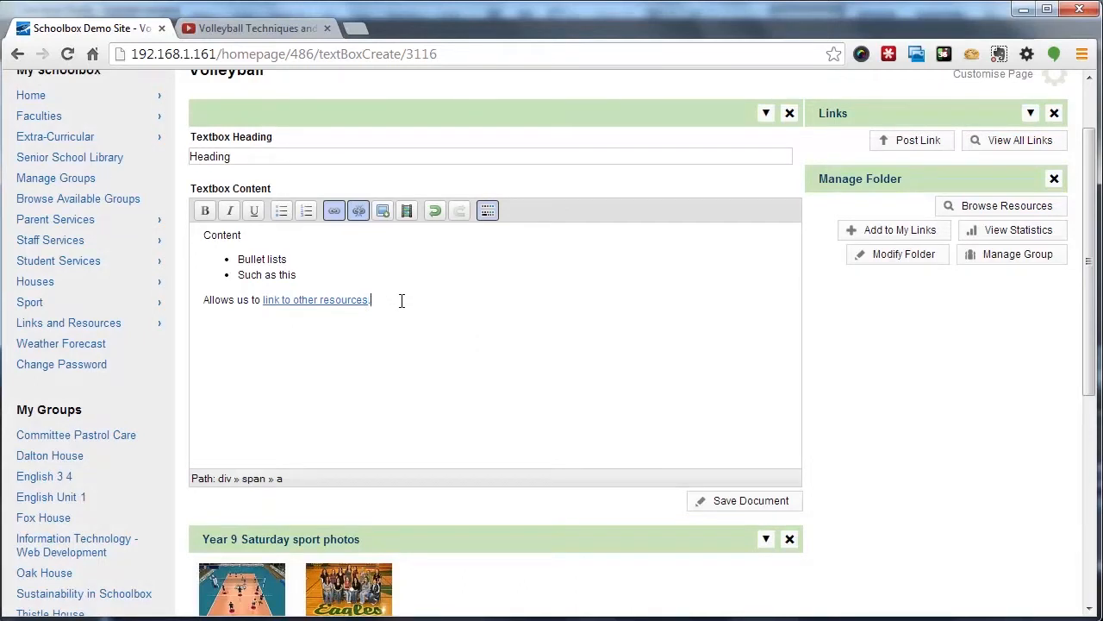
Add blank lines below the link sentence and italicize the word lists in the first bullet
key("Return")
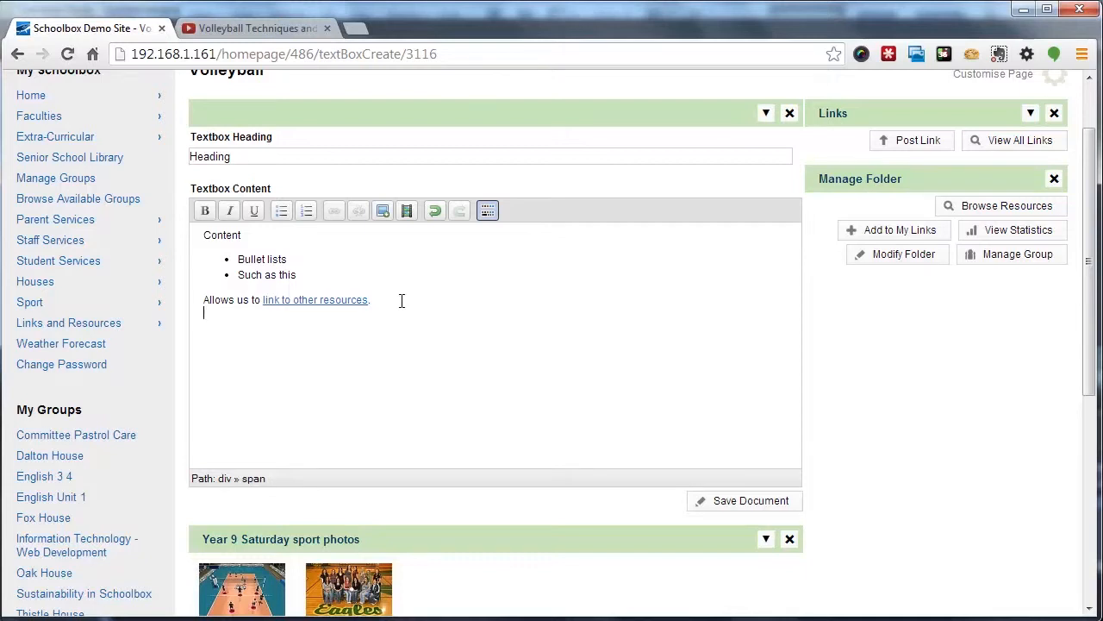
key("Return")
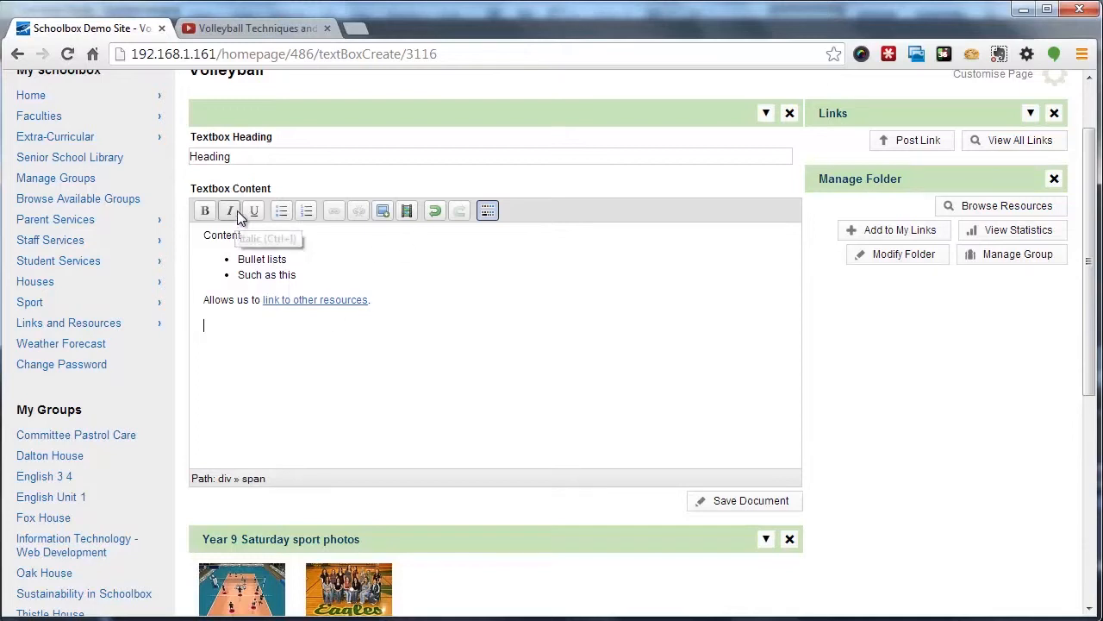
double_click(276, 258)
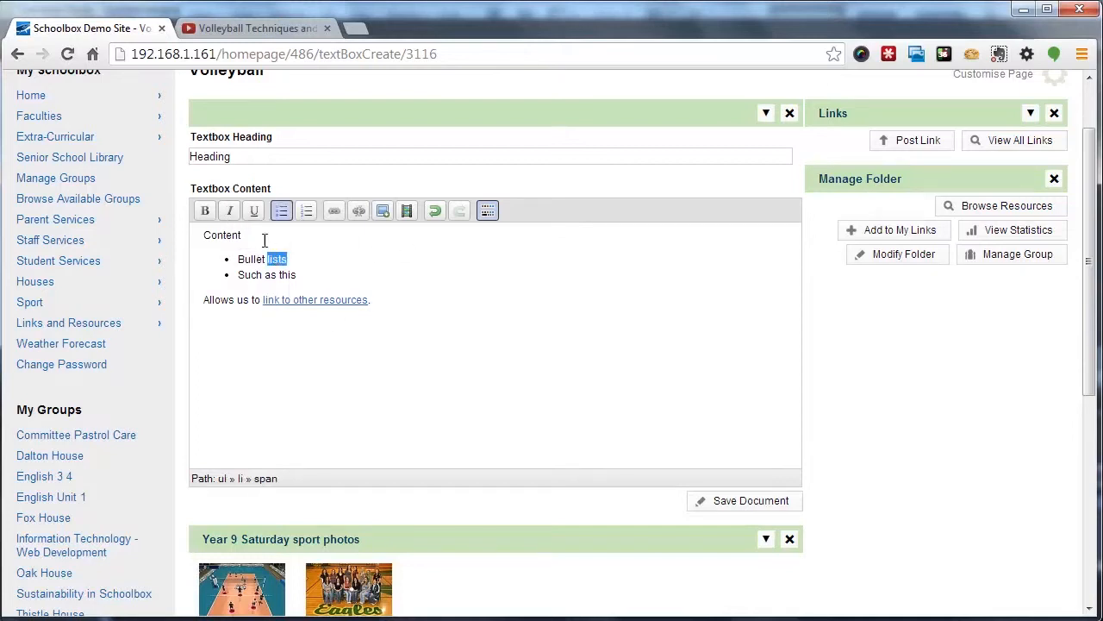
left_click(230, 209)
left_click(402, 299)
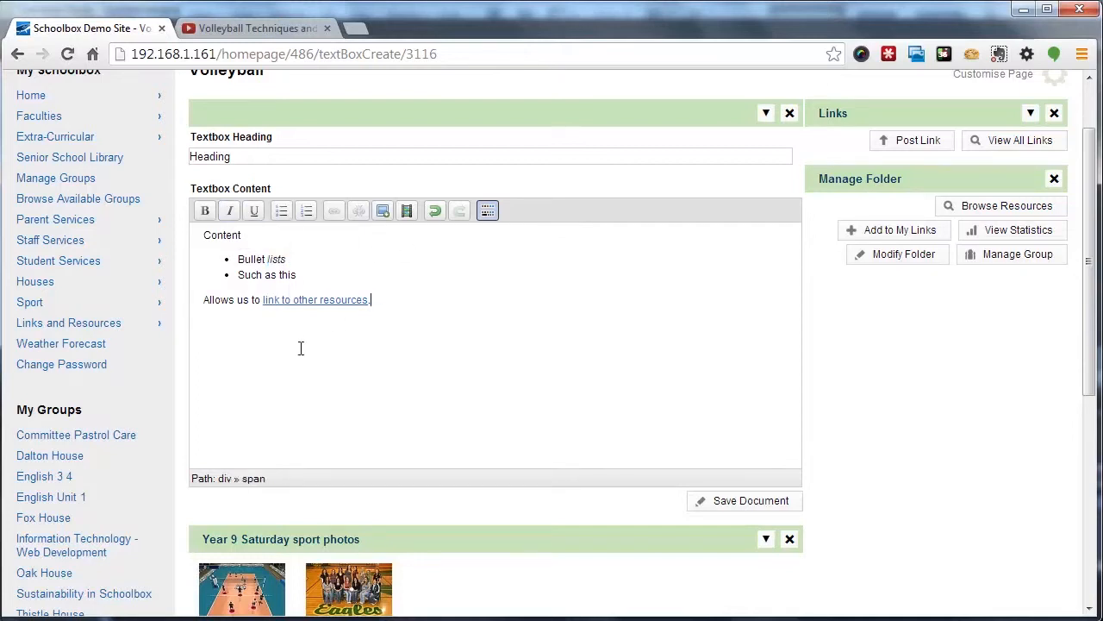
Insert the beach-volleyball-net image from the asset manager at 400 × 300 px, aligned right
left_click(383, 215)
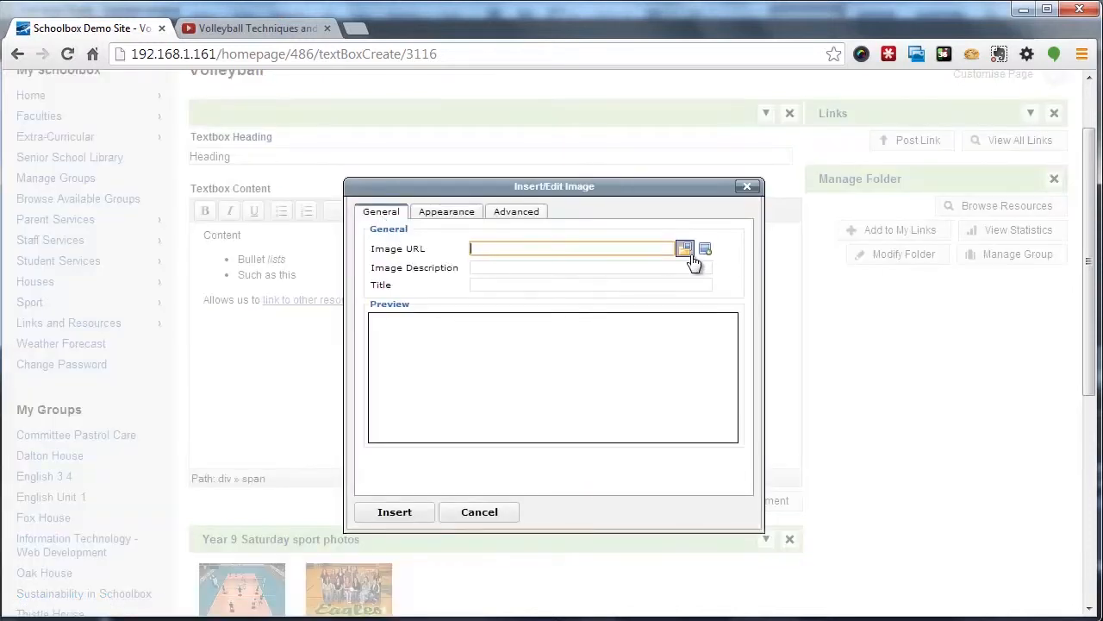
left_click(687, 250)
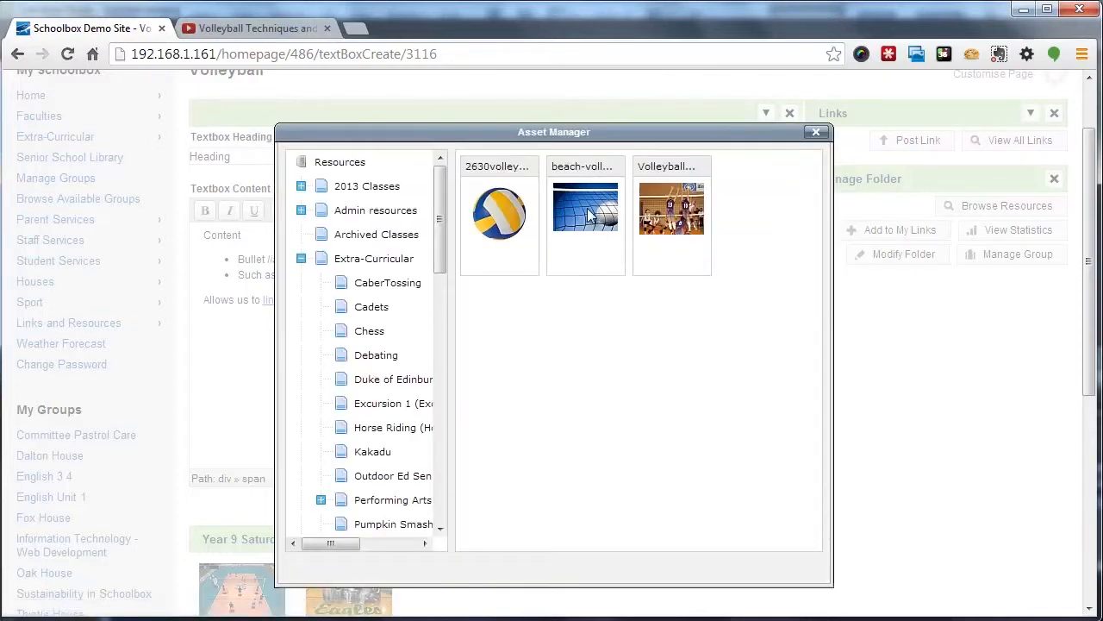
left_click(590, 215)
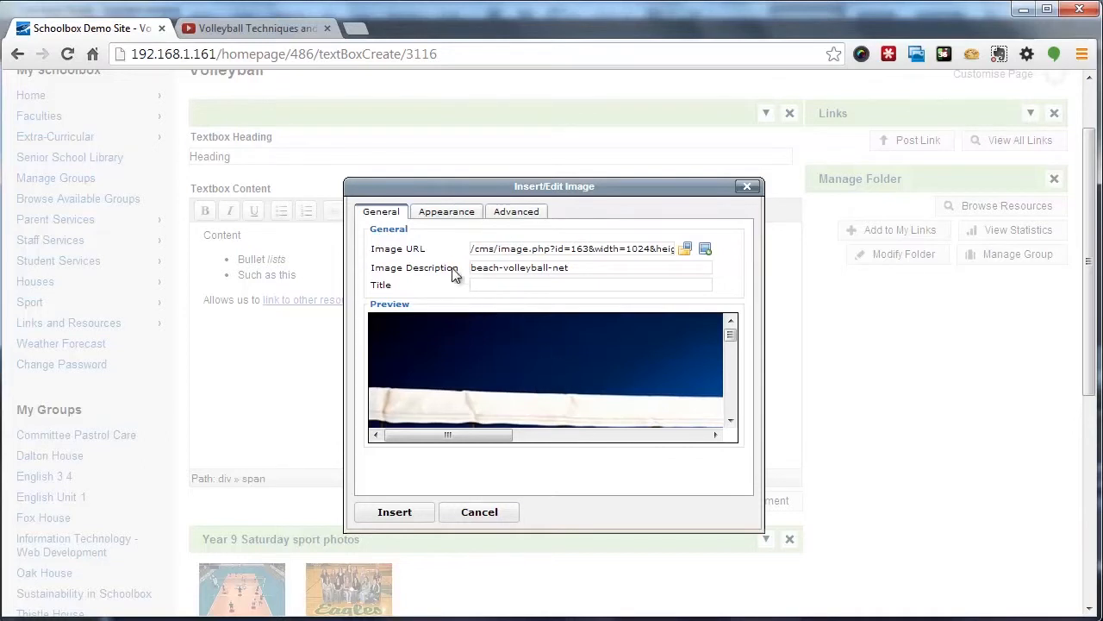
left_click(446, 212)
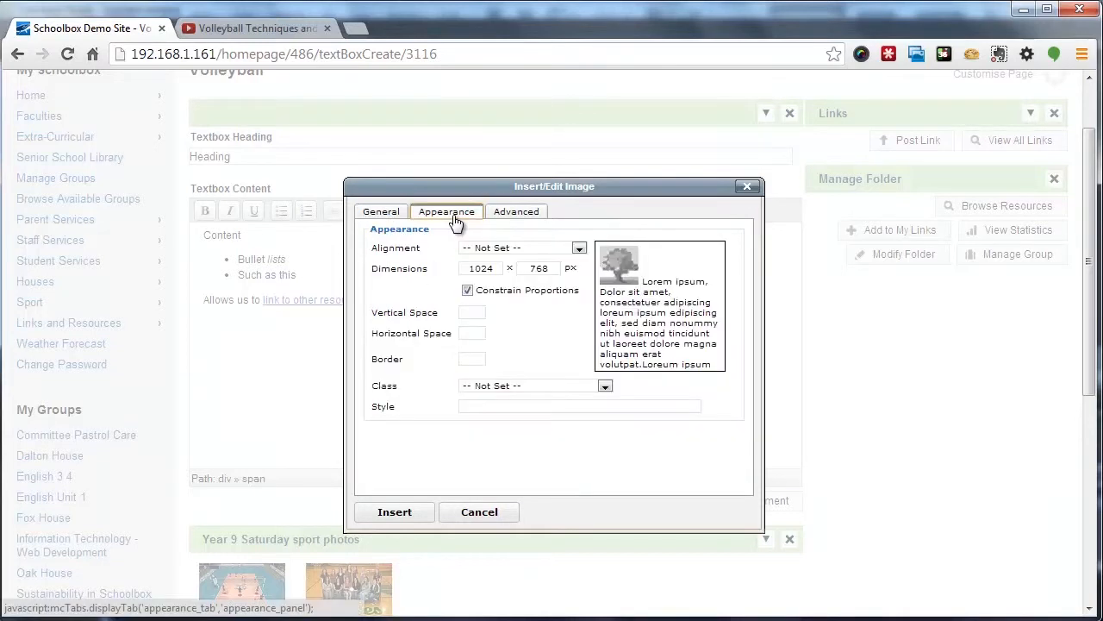
double_click(470, 269)
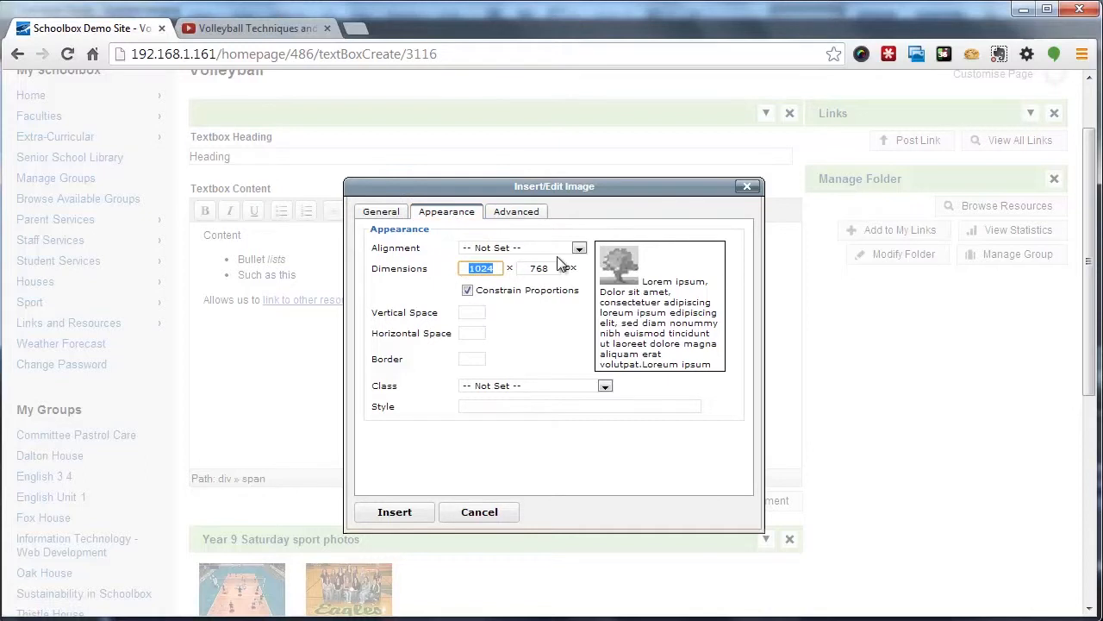
type("400")
key("Tab")
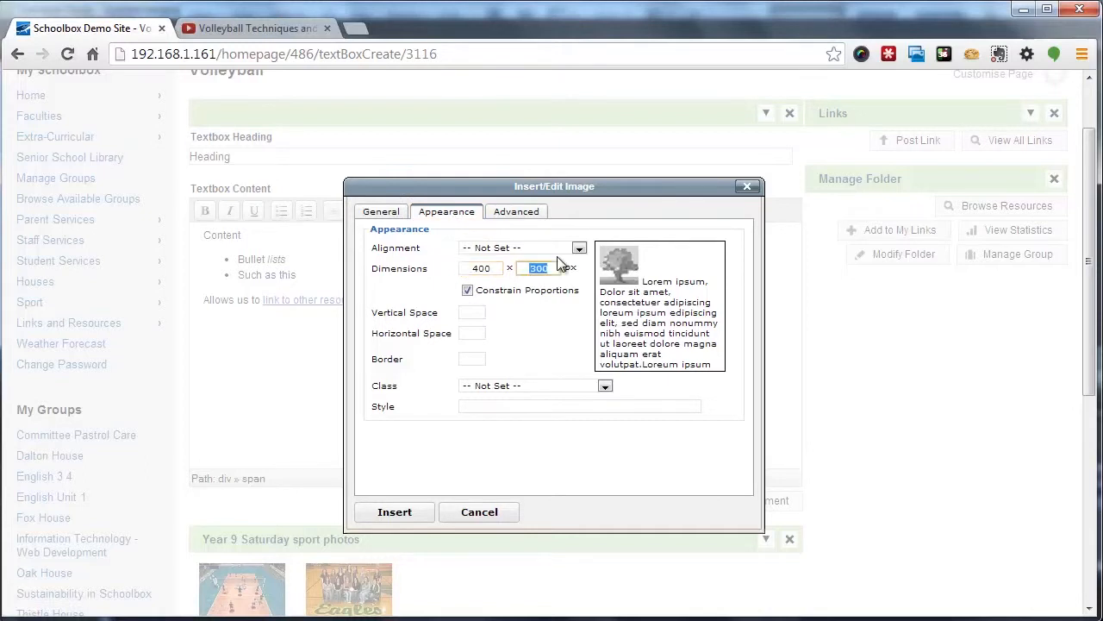
left_click(530, 248)
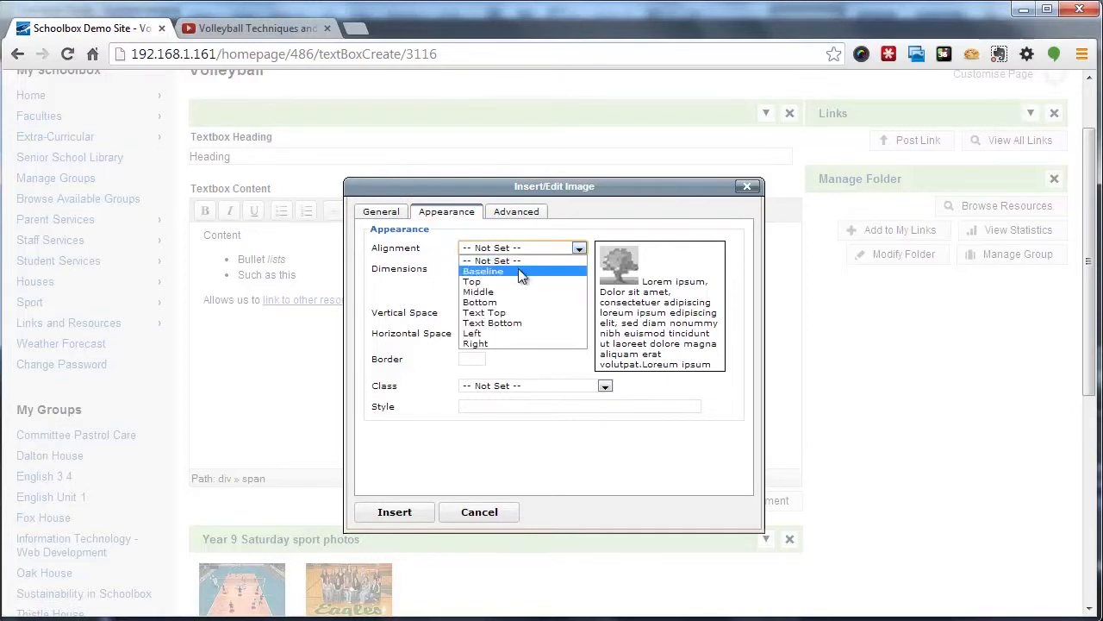
left_click(488, 342)
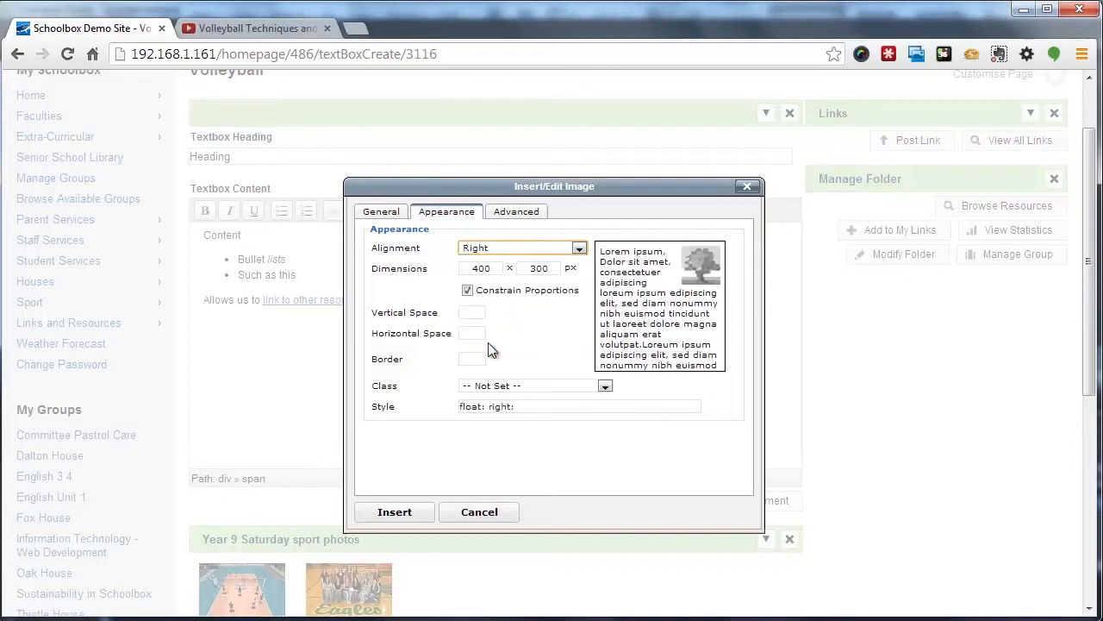
left_click(396, 517)
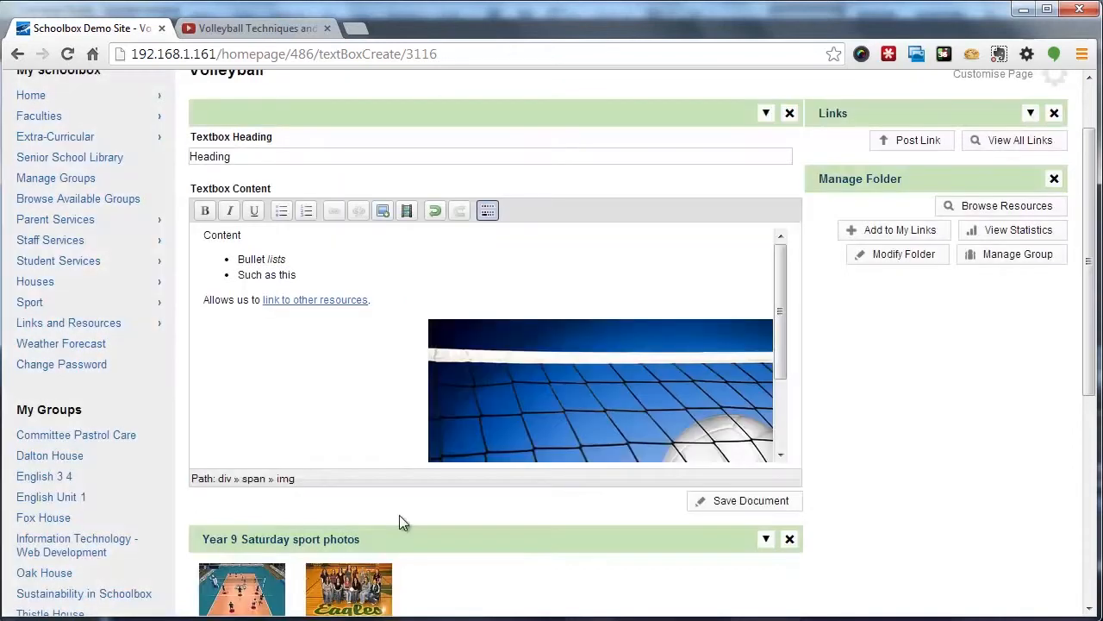
Save the text box document
left_click(585, 396)
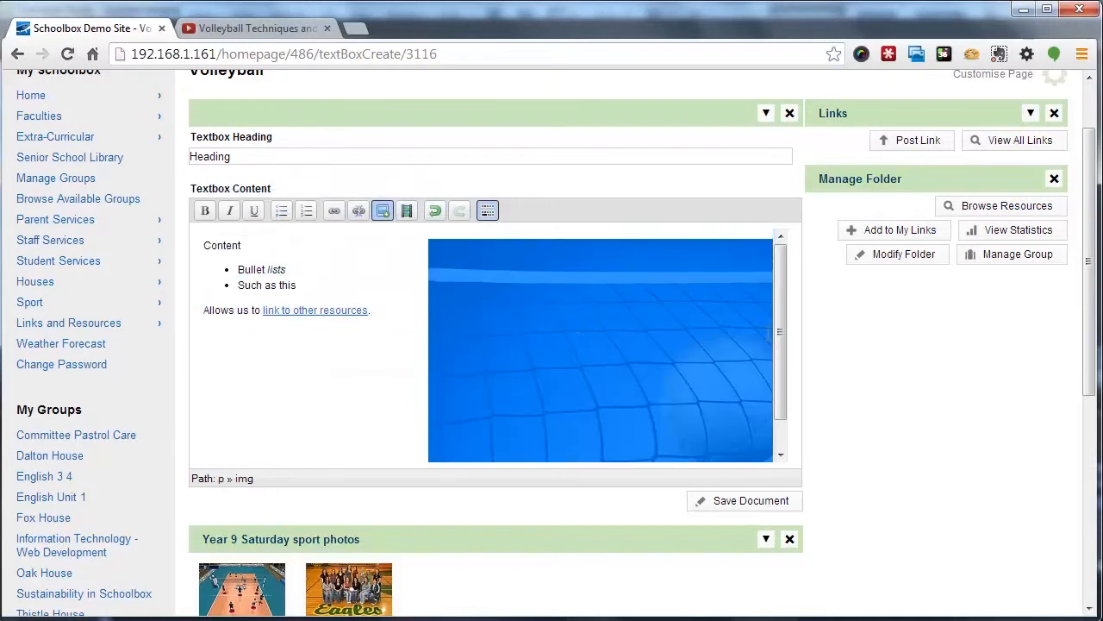
scroll(663, 367, "down", 3)
left_click(390, 227)
scroll(392, 226, "up", 3)
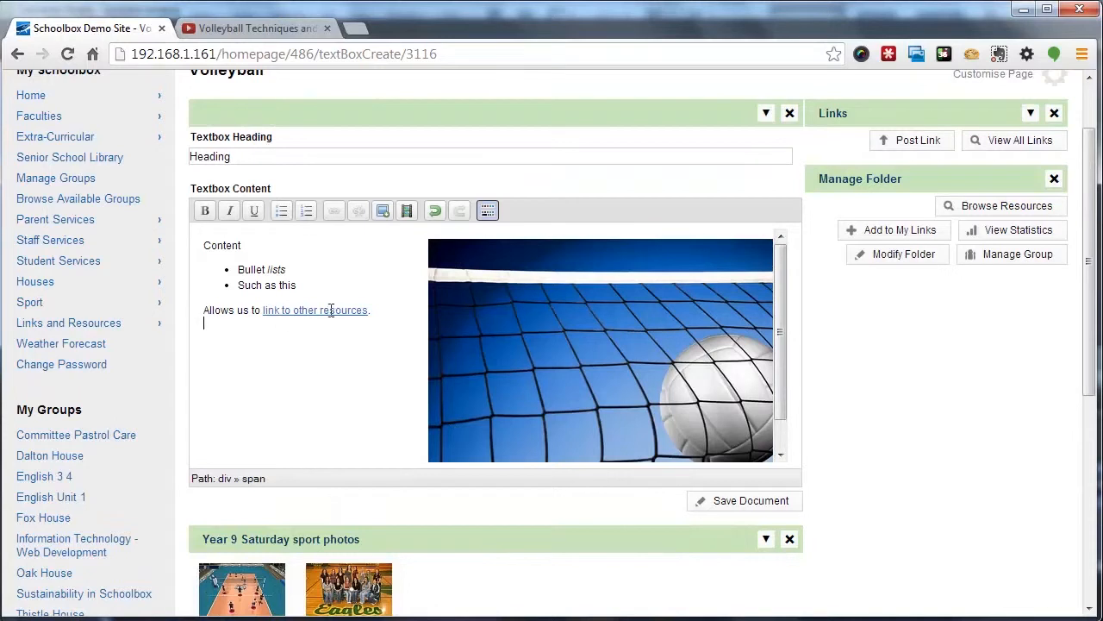
left_click(436, 318)
left_click(388, 316)
scroll(388, 316, "down", 3)
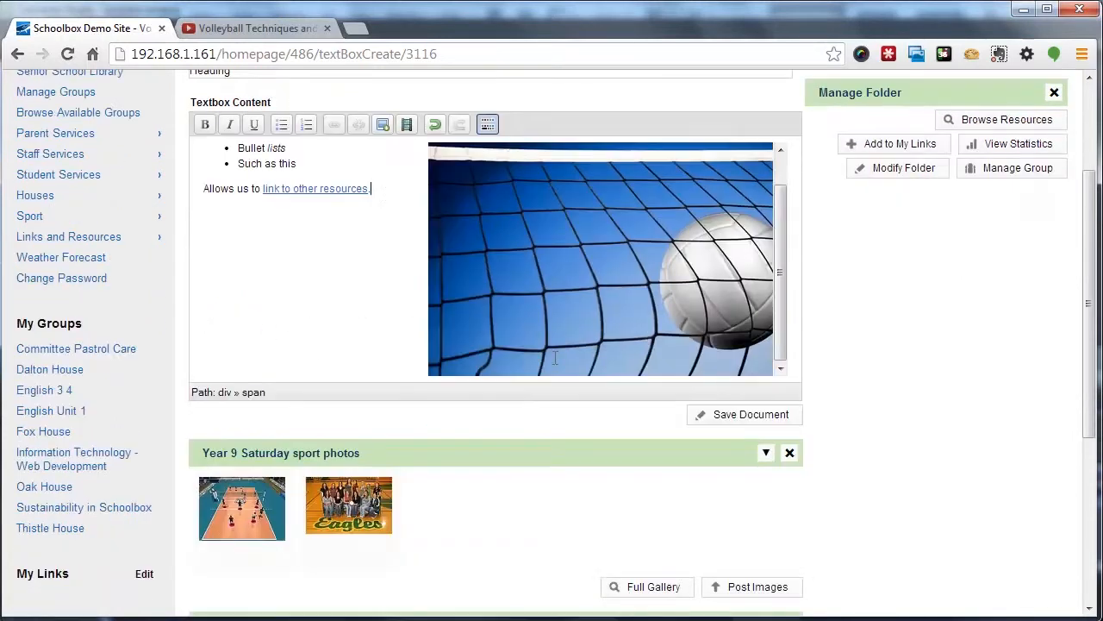
left_click(753, 416)
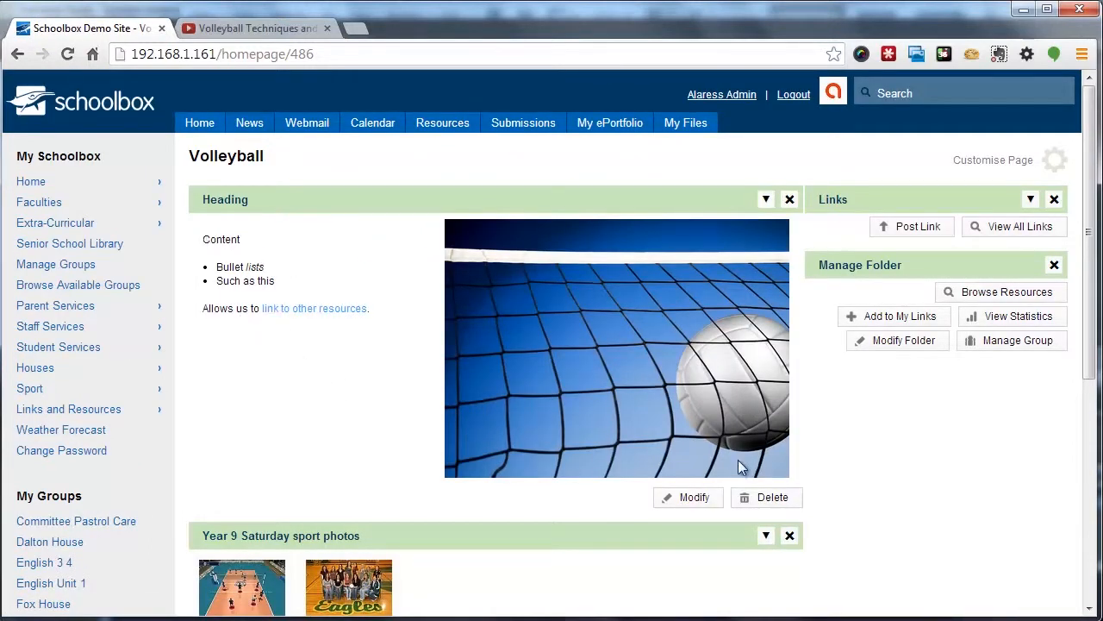
Reopen the text box for editing and add a line Heading below the link sentence, selecting it
left_click(694, 499)
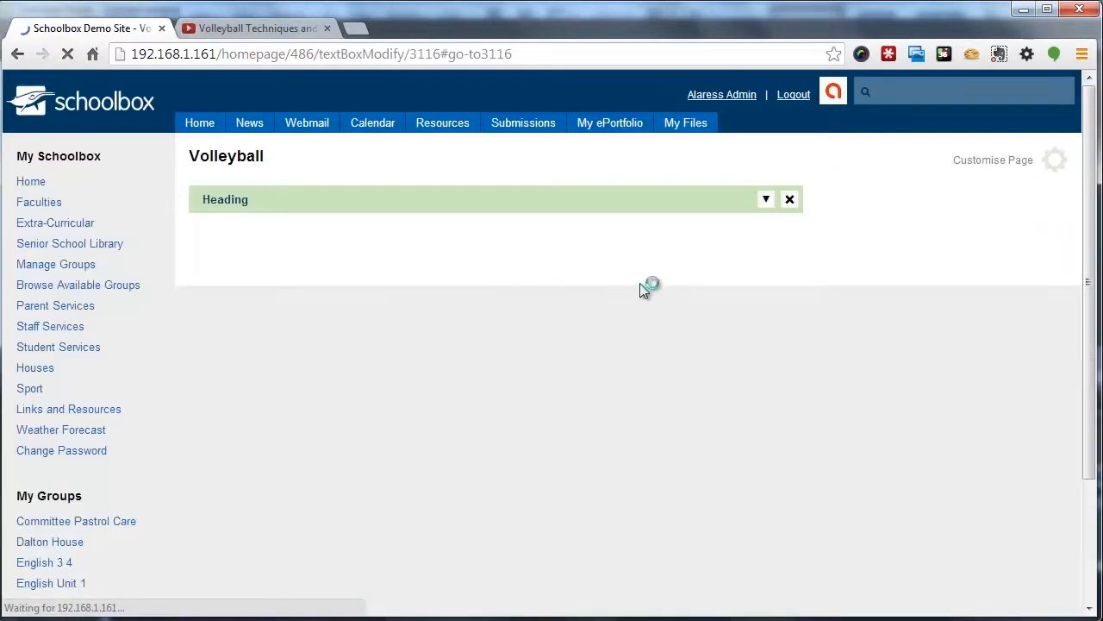
left_click(345, 199)
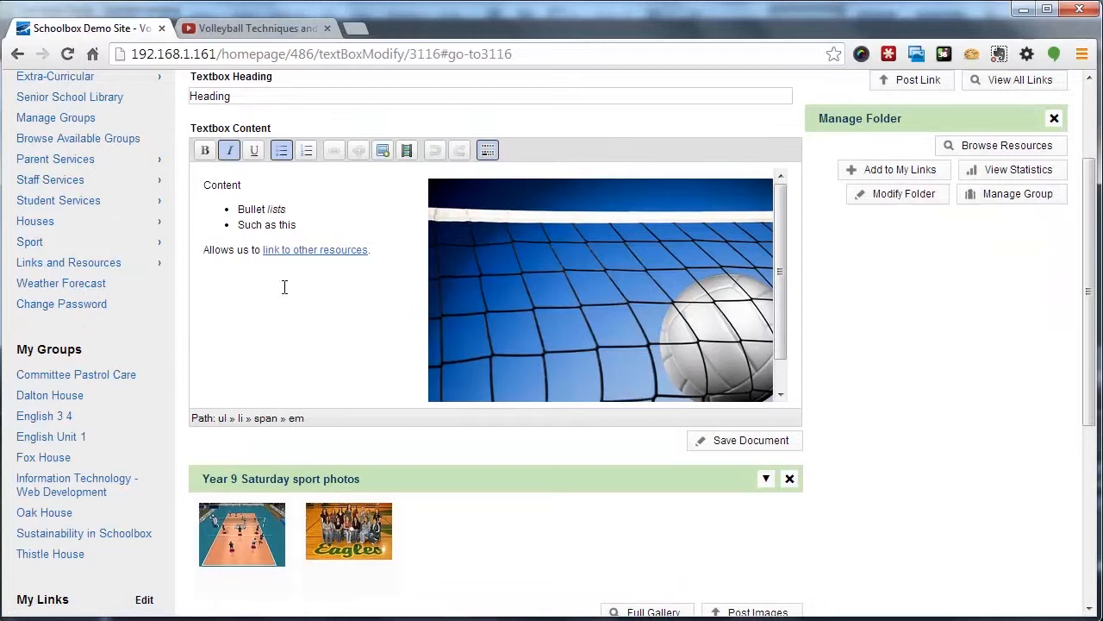
left_click(316, 354)
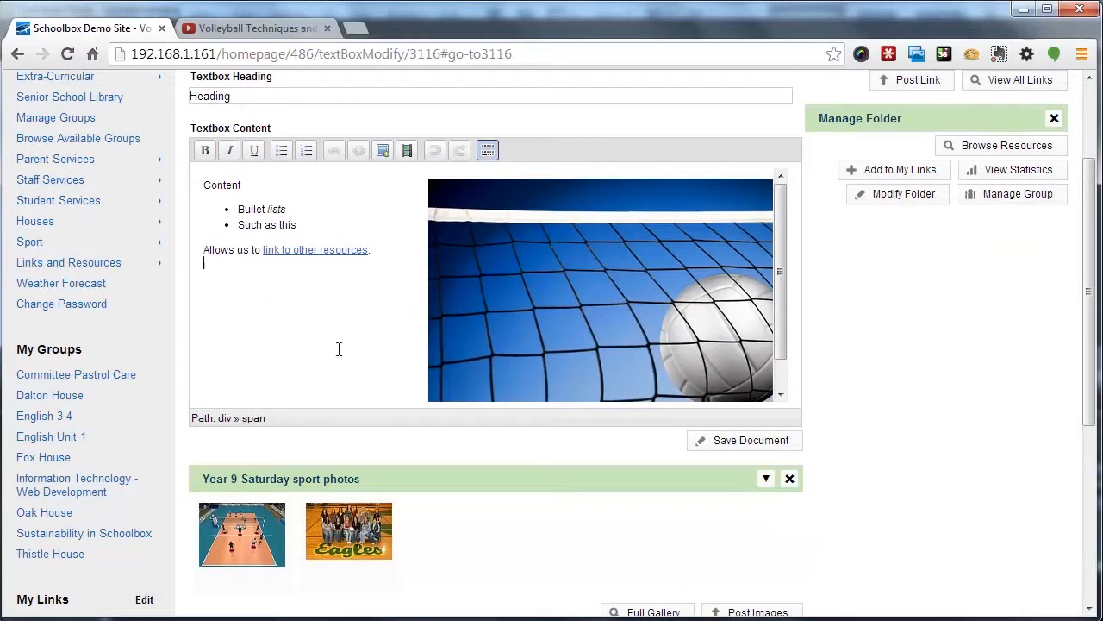
key("Return")
type("Heading")
key("shift+Home")
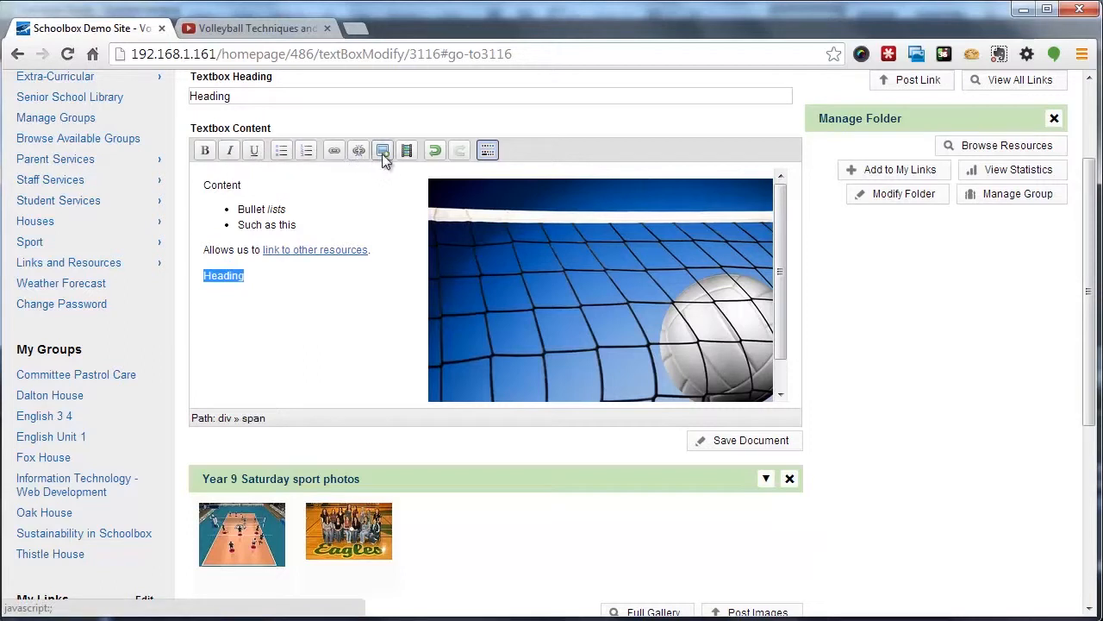
Show the extra editor toolbars and format the selected Heading line as Heading 4
left_click(488, 150)
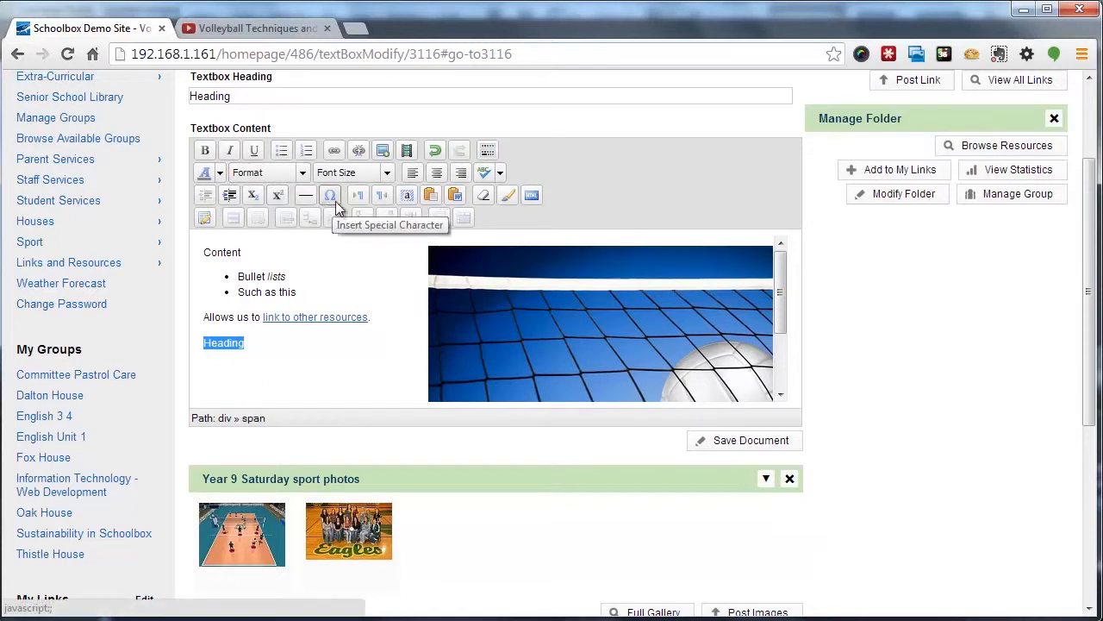
left_click(264, 346)
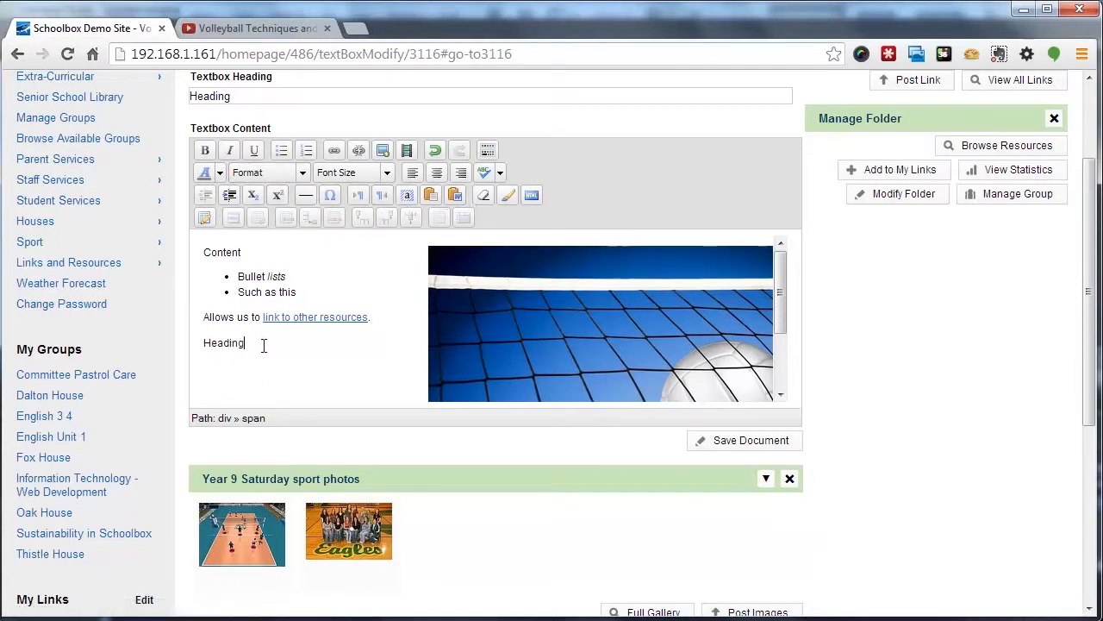
double_click(232, 343)
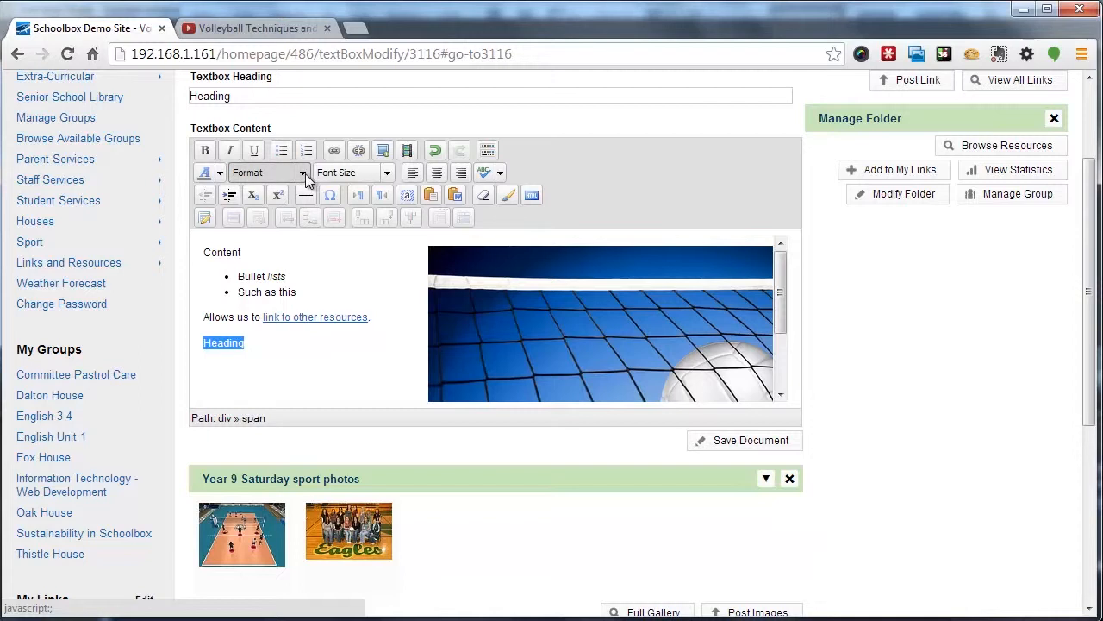
left_click(305, 173)
left_click(276, 254)
left_click(285, 360)
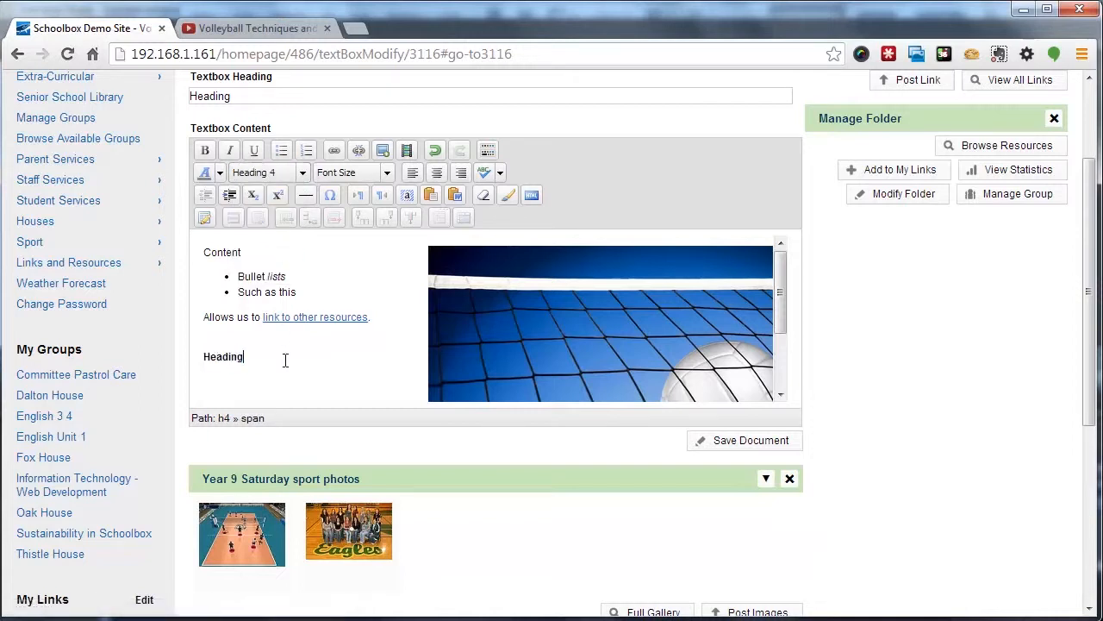
Set the Heading line's font size to 5 (18pt)
left_click_drag(249, 360, 196, 358)
left_click(387, 173)
left_click(354, 291)
left_click(331, 365)
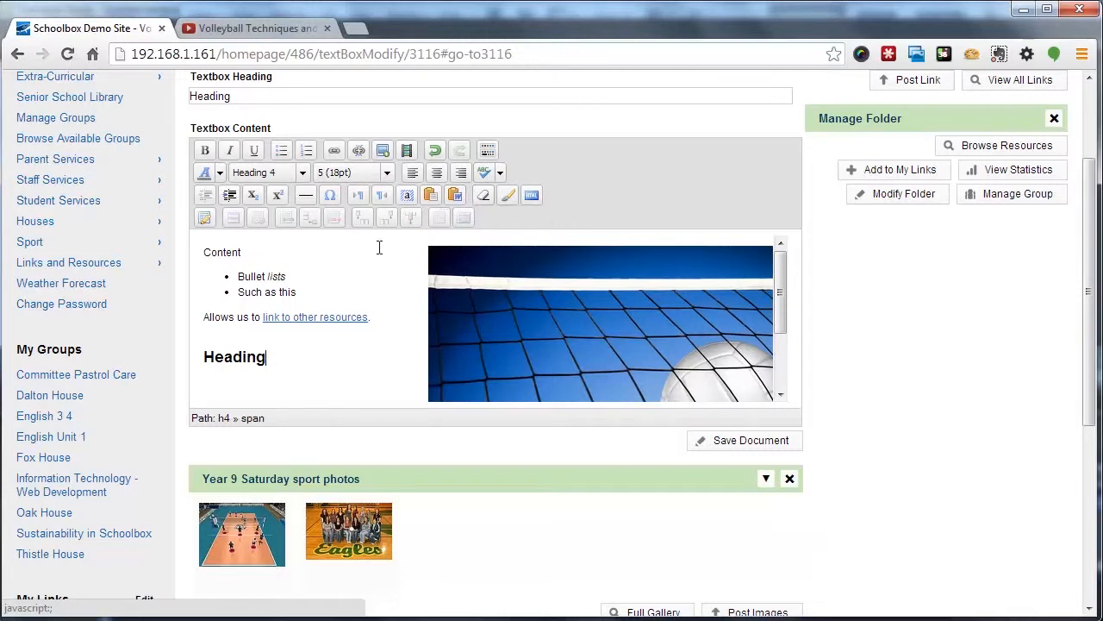
Start a new paragraph below the heading and insert a table with 2 columns and 2 rows
left_click(287, 349)
key("Return")
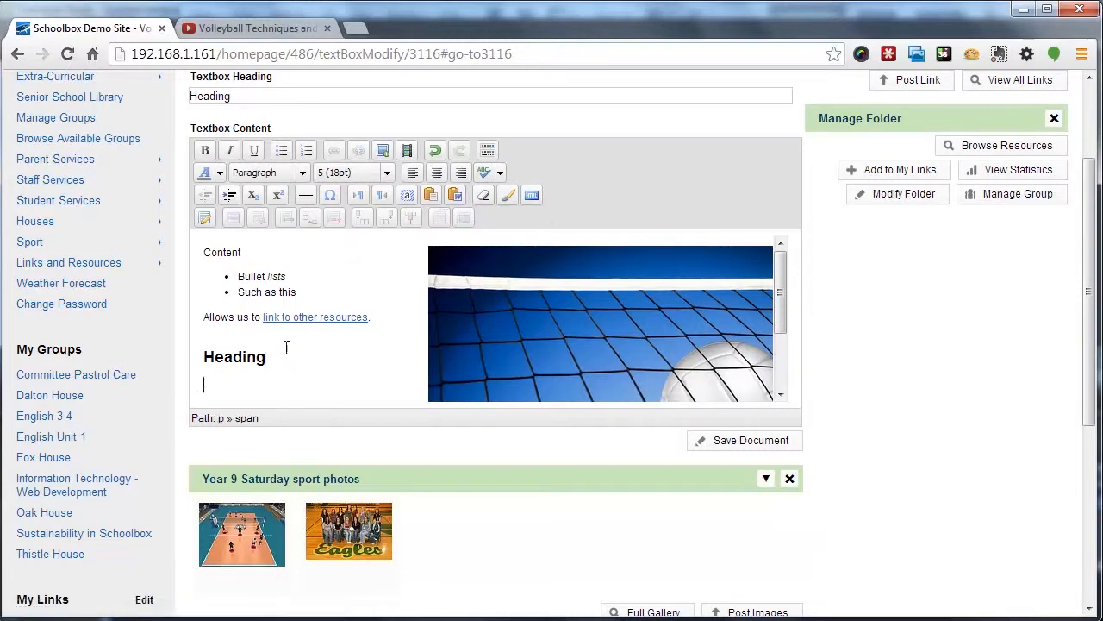
left_click(204, 217)
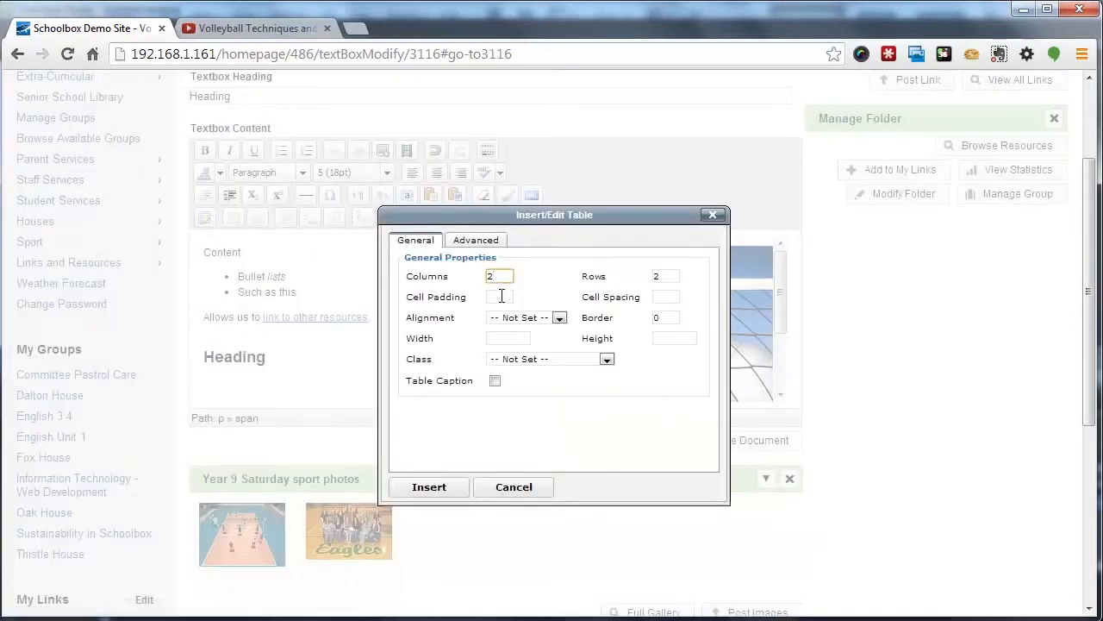
left_click(442, 490)
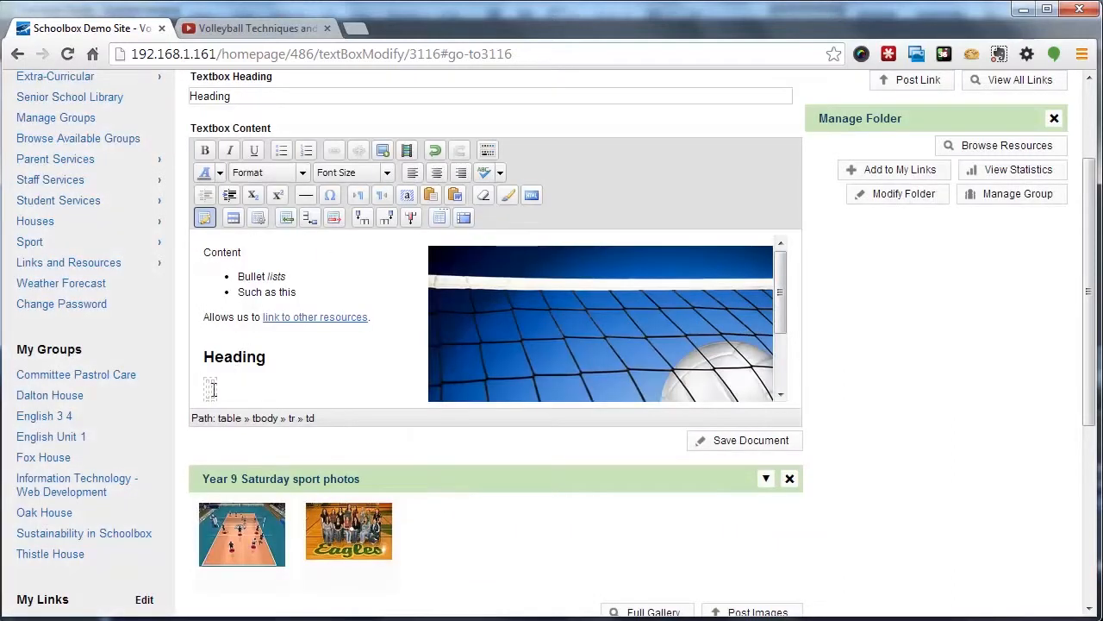
Fill the table's first row with "This is cell 1" and "This is cell 2"
type("This is")
key("Tab")
type("tHIS IS")
key("ctrl+shift+Left")
key("ctrl+shift+Left")
type("This is cell 2")
Place the cursor below the table and add several blank lines
left_click(367, 390)
scroll(362, 386, "up", 1)
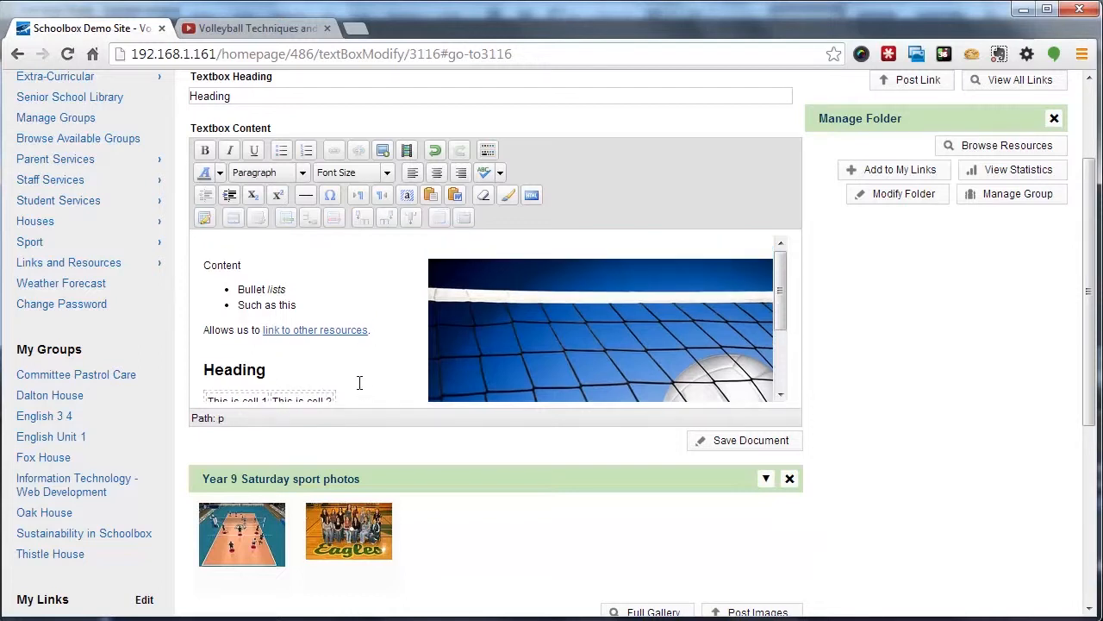
scroll(397, 336, "down", 3)
left_click(315, 349)
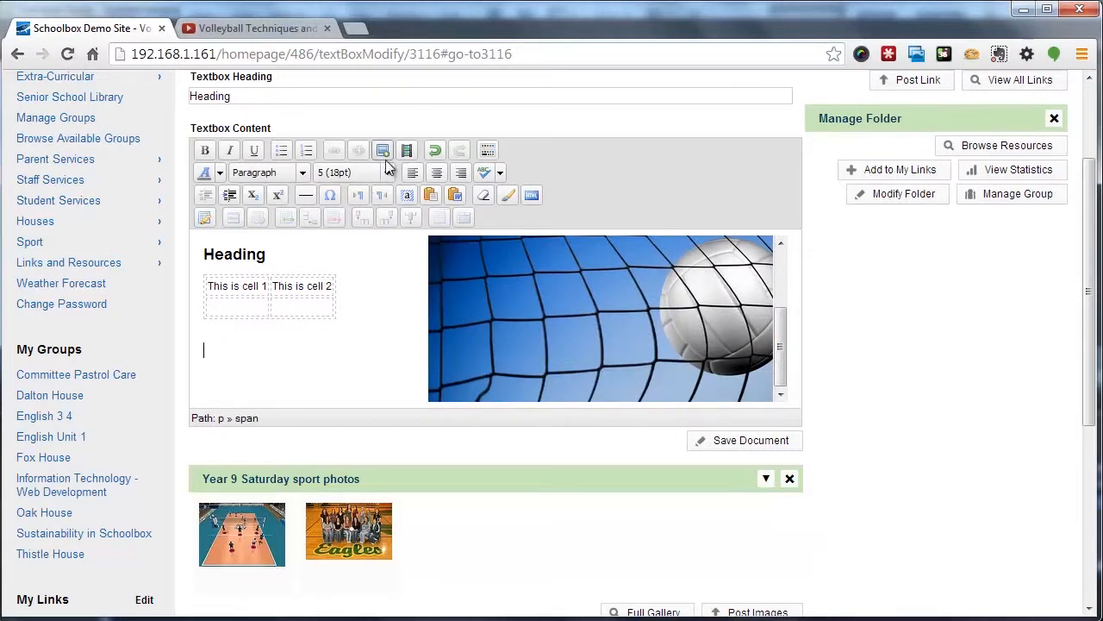
key("Return")
key("Return")
key("Return")
key("Return")
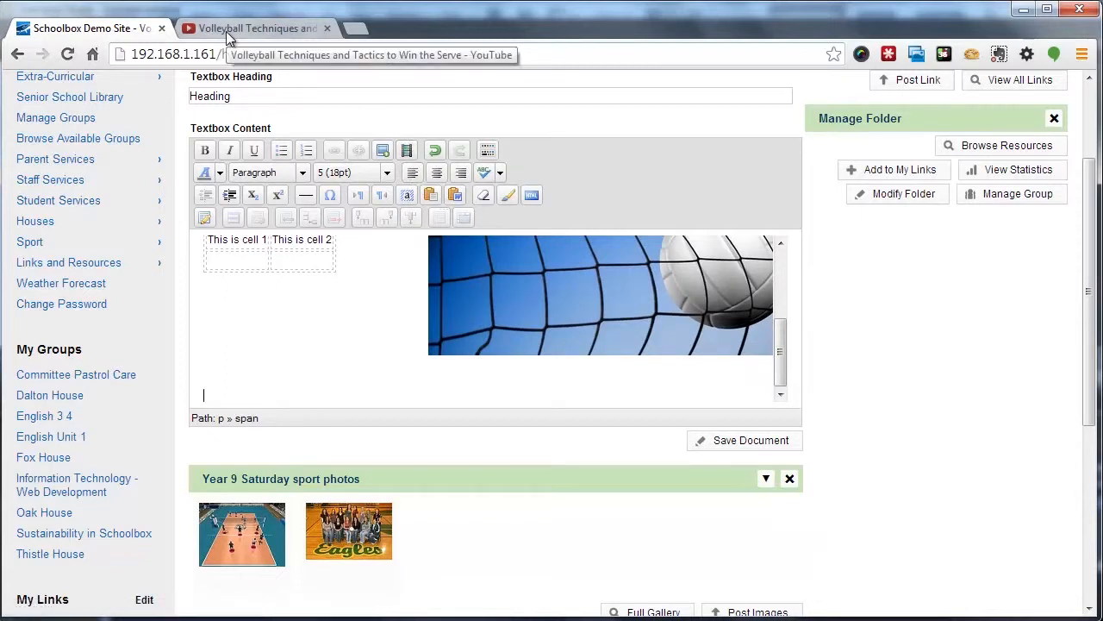
Copy the address of the Volleyball Techniques and Tactics YouTube video and return to the editor tab
left_click(225, 31)
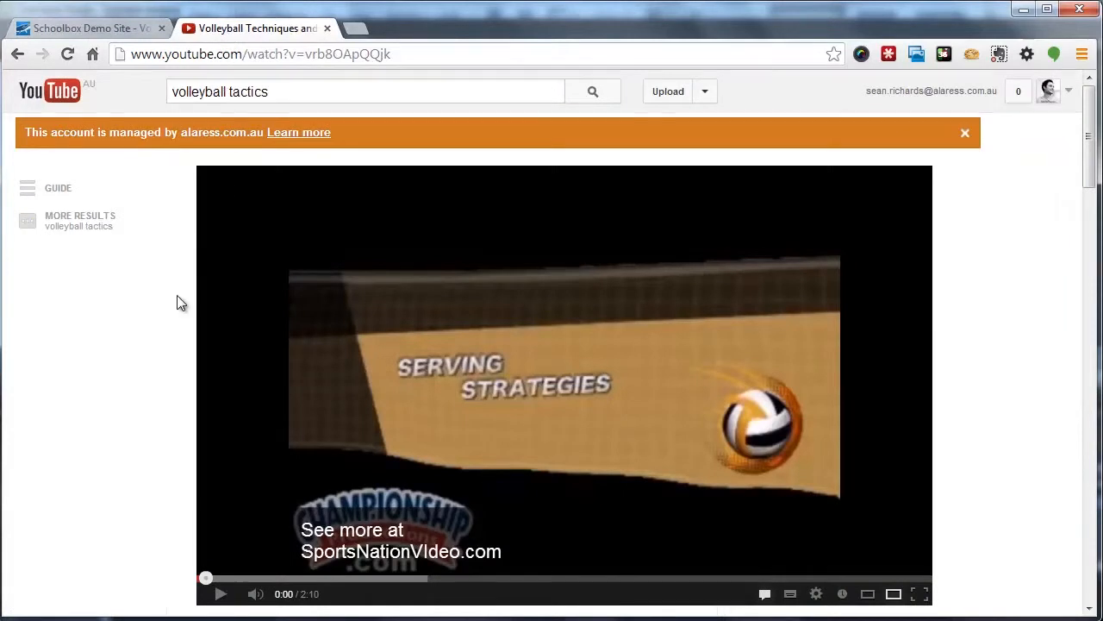
scroll(176, 303, "down", 2)
scroll(181, 305, "up", 2)
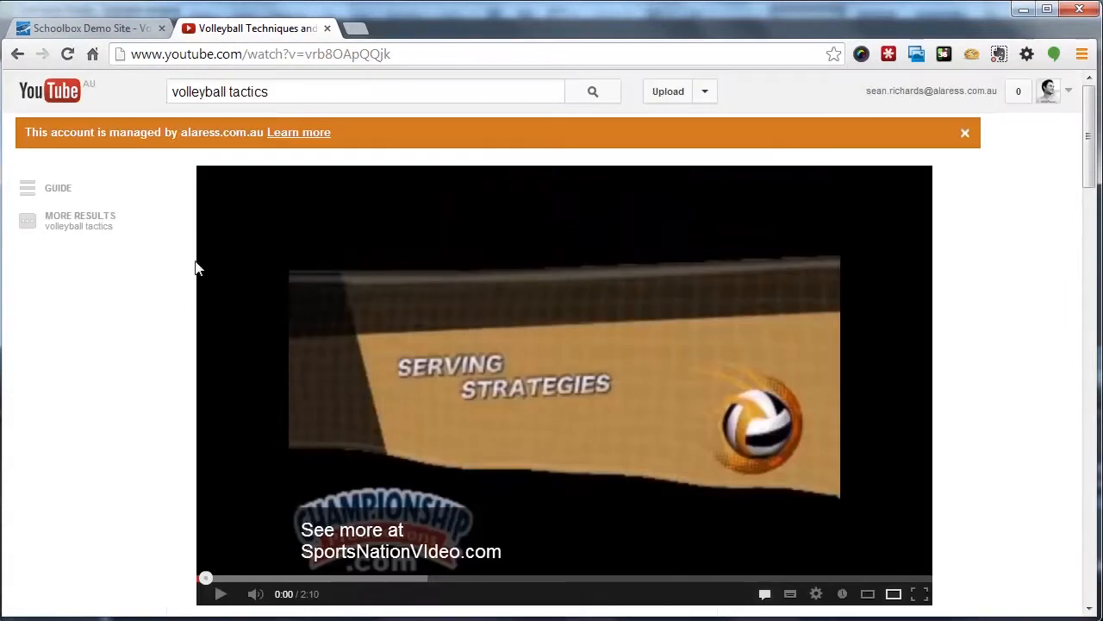
left_click(420, 47)
key("ctrl+c")
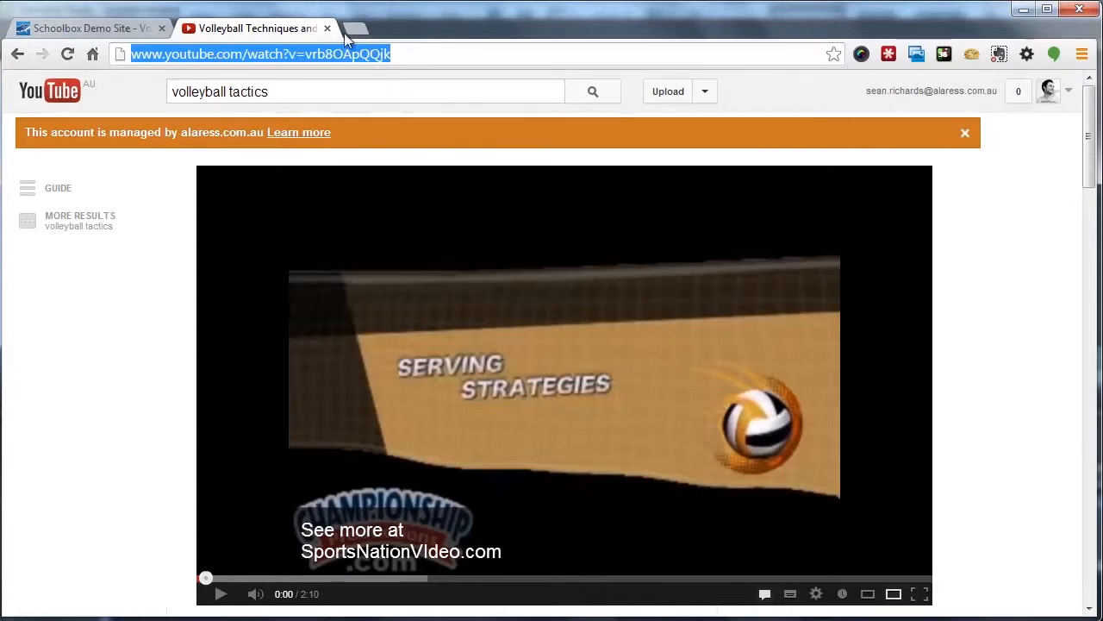
left_click(119, 26)
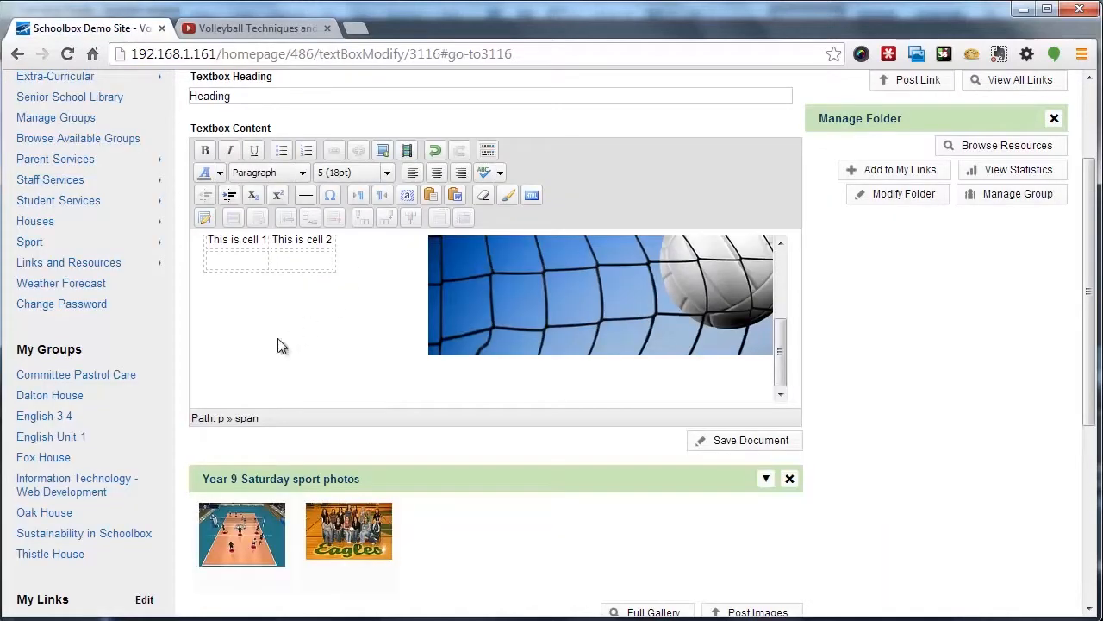
Embed the YouTube video in the text box by pasting its URL into the embedded media dialog
left_click(407, 152)
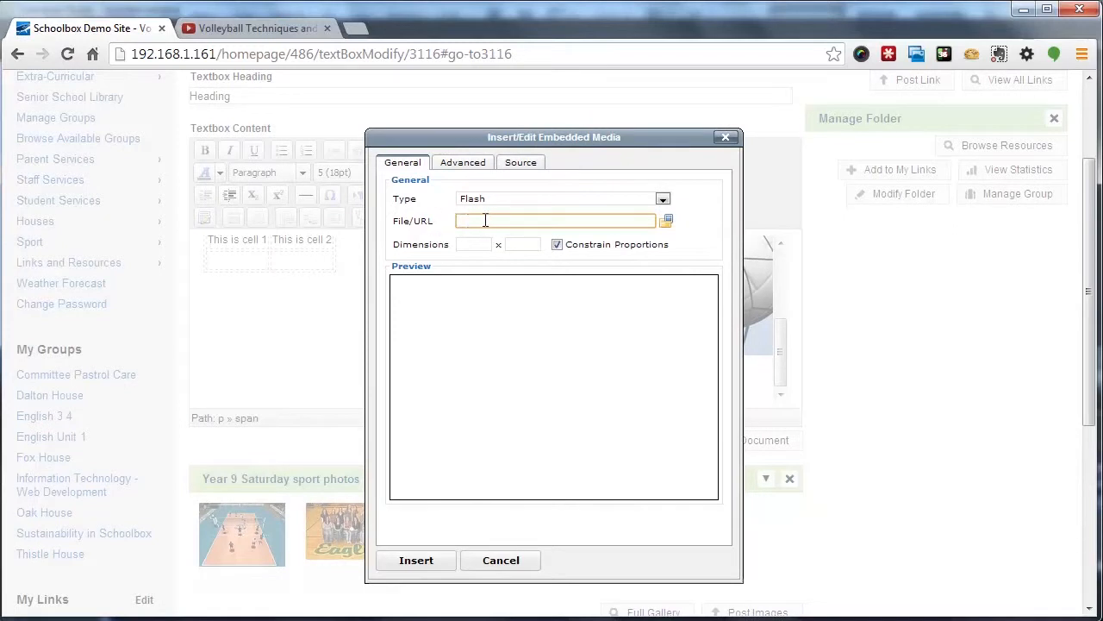
key("ctrl+v")
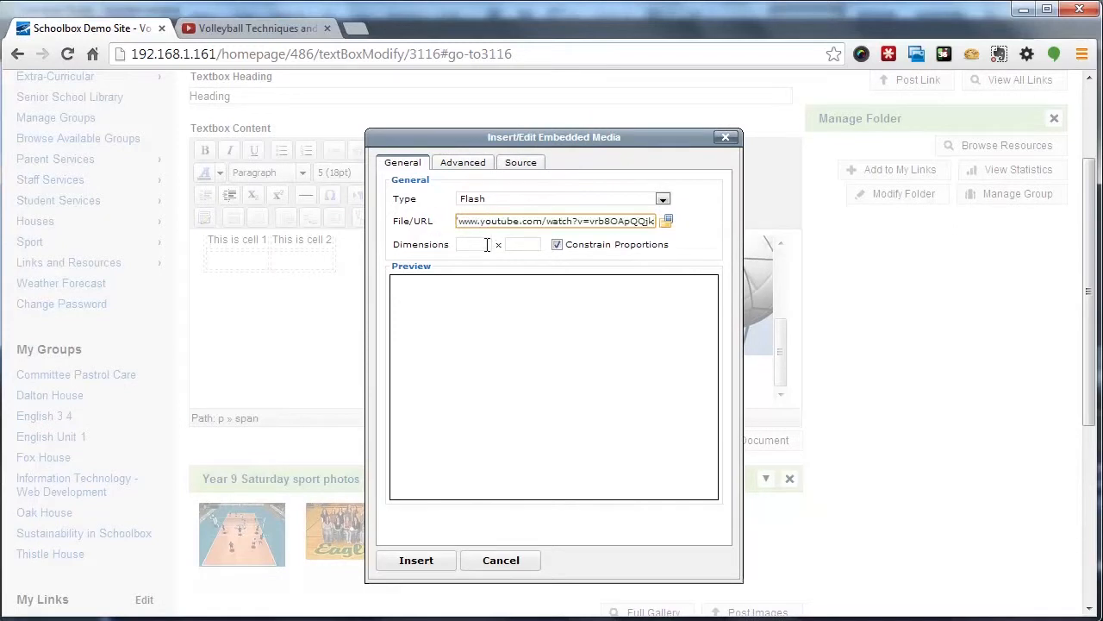
left_click(500, 315)
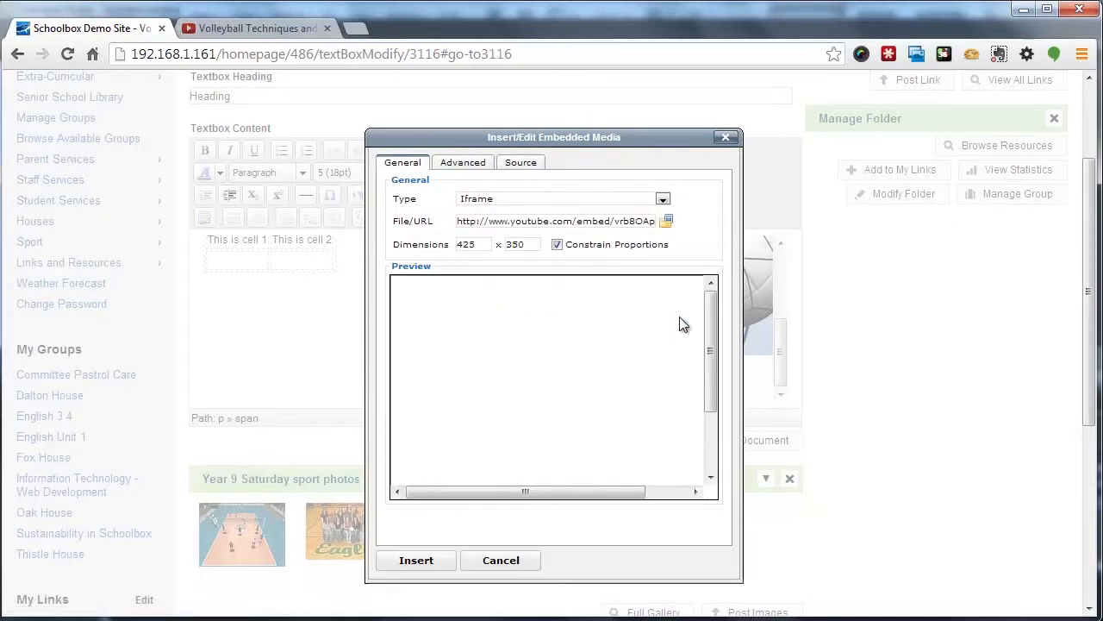
scroll(638, 362, "down", 1)
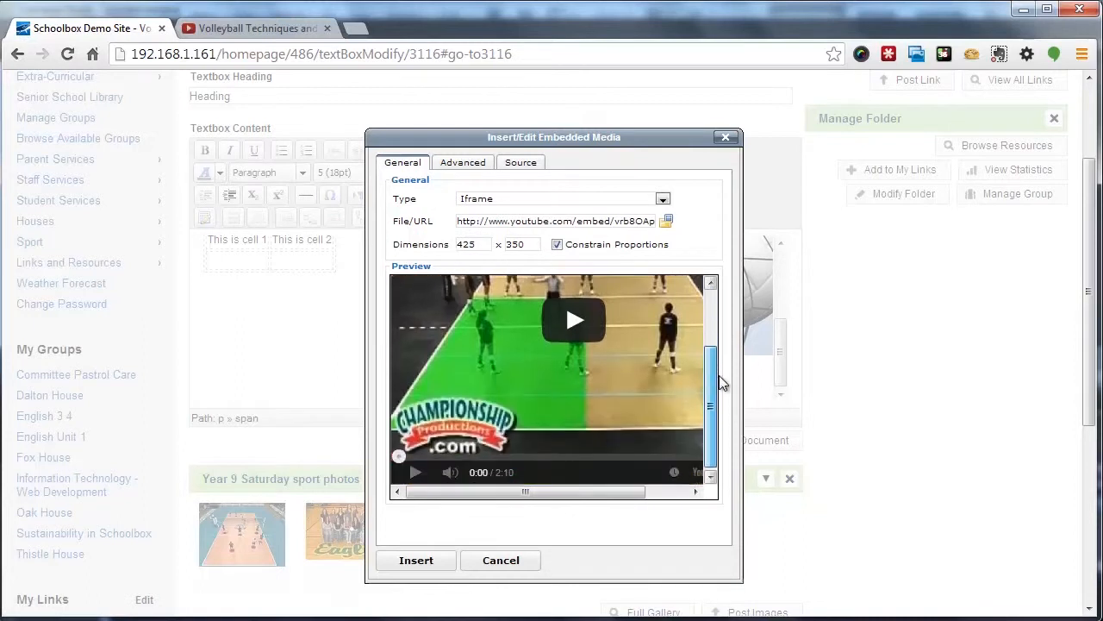
left_click(417, 560)
scroll(522, 371, "down", 3)
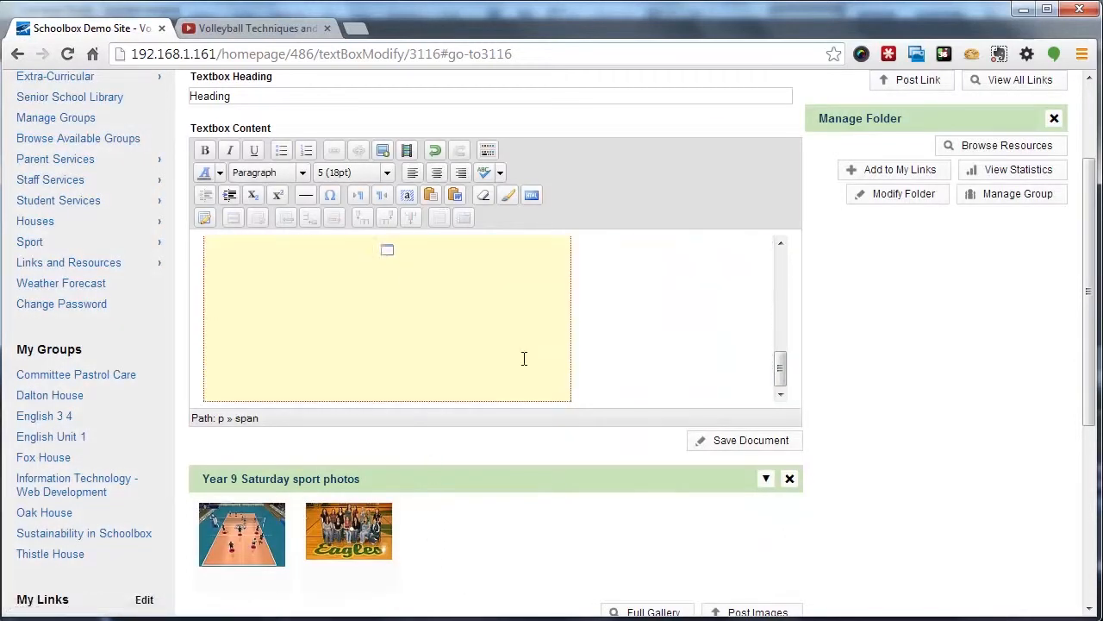
Place the cursor below the video, open Google Maps in a new tab and search for camberwell
scroll(560, 358, "down", 1)
left_click(613, 305)
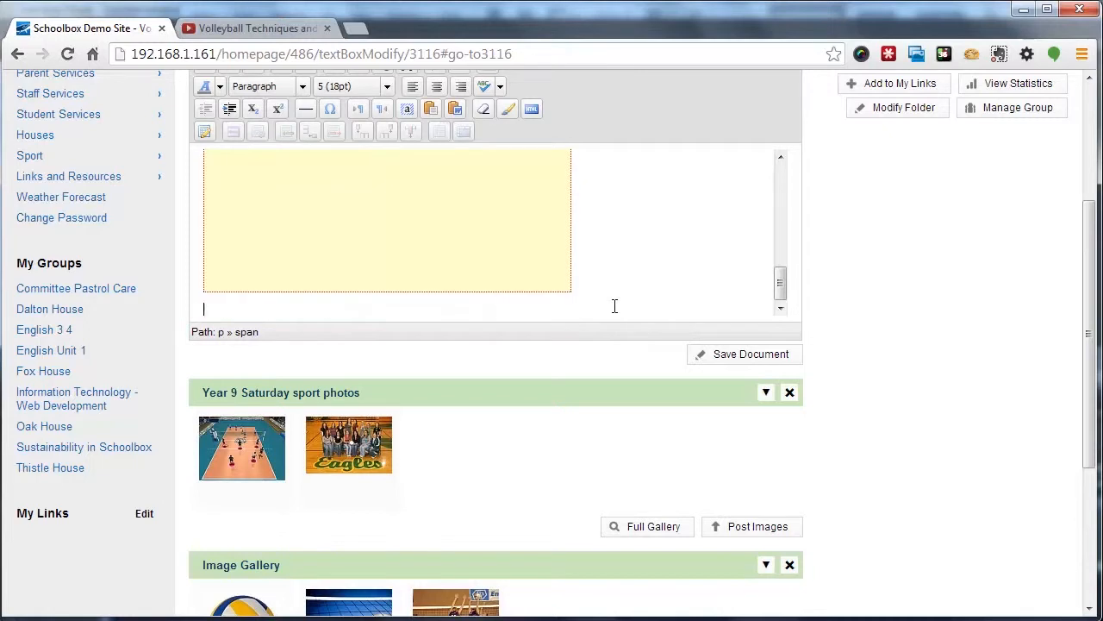
key("ctrl+t")
type("maps.google.com.au")
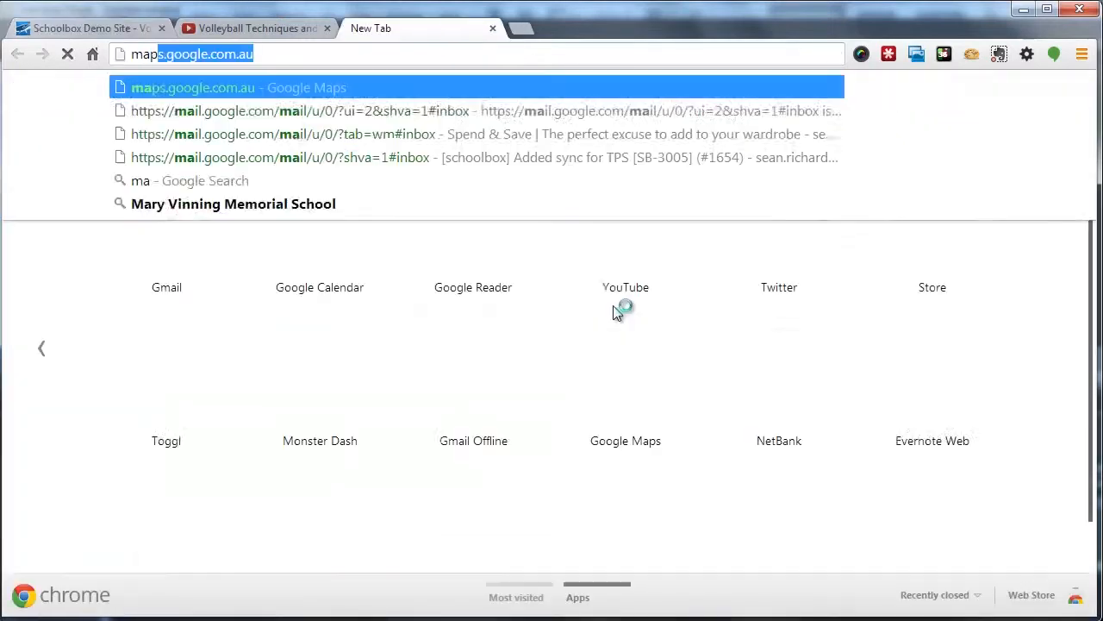
key("Return")
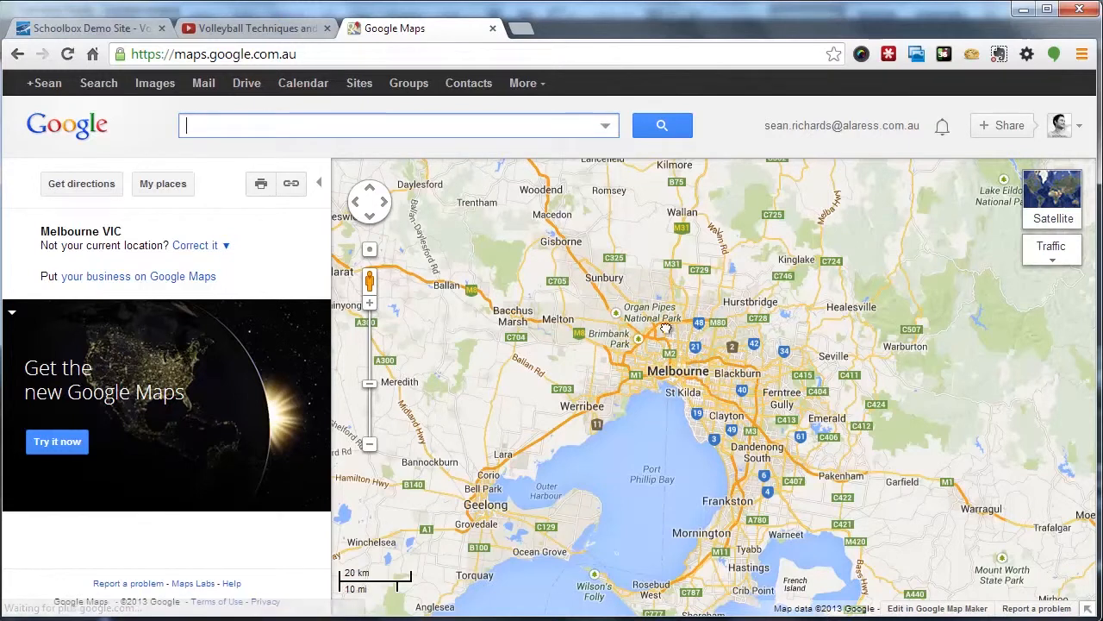
type("camberwell")
key("Return")
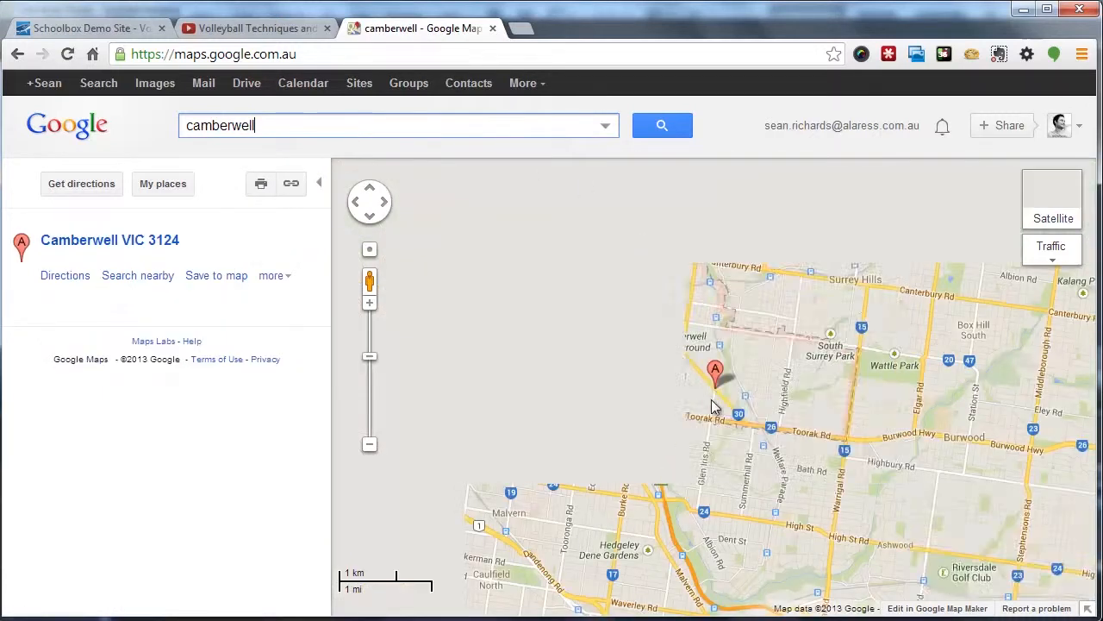
Copy the map's embed HTML code from the link panel and return to the editor tab
left_click(291, 185)
left_click(384, 270)
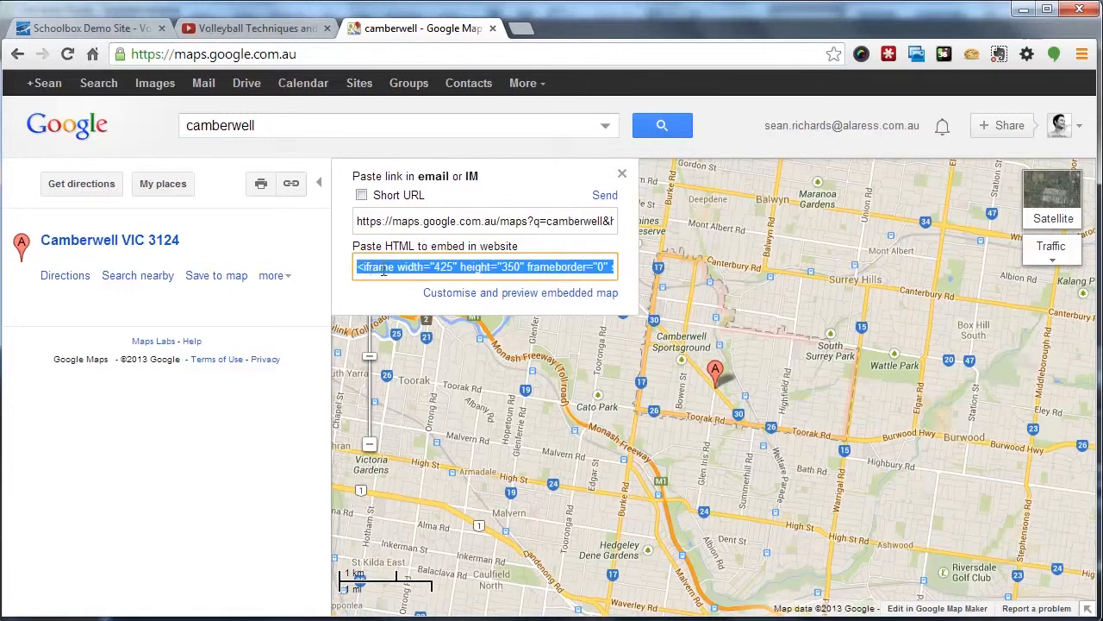
double_click(449, 249)
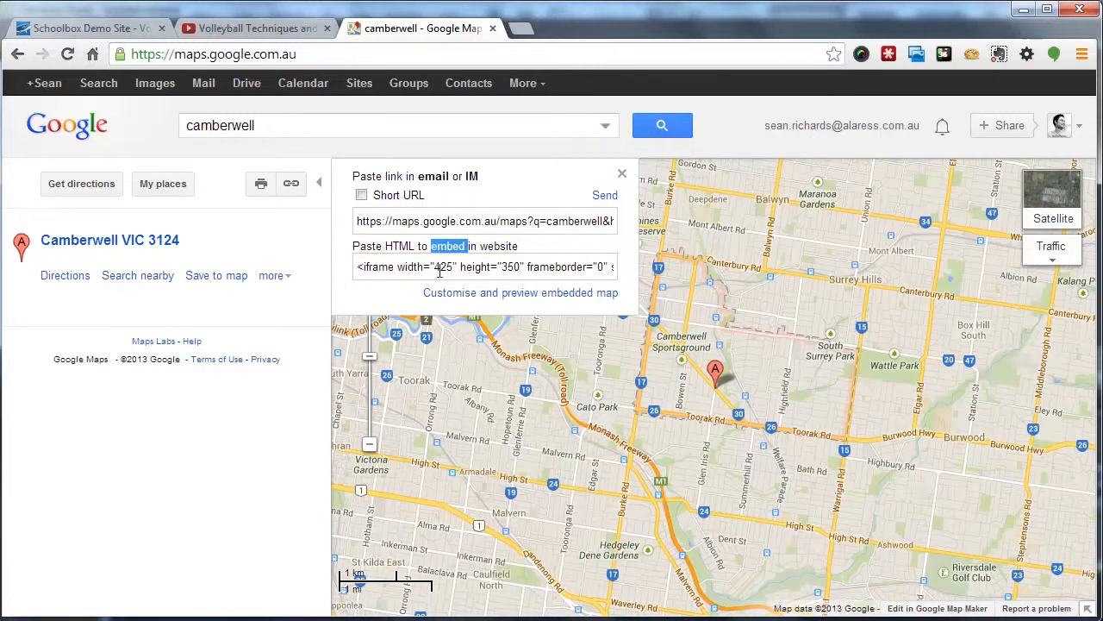
left_click(439, 270)
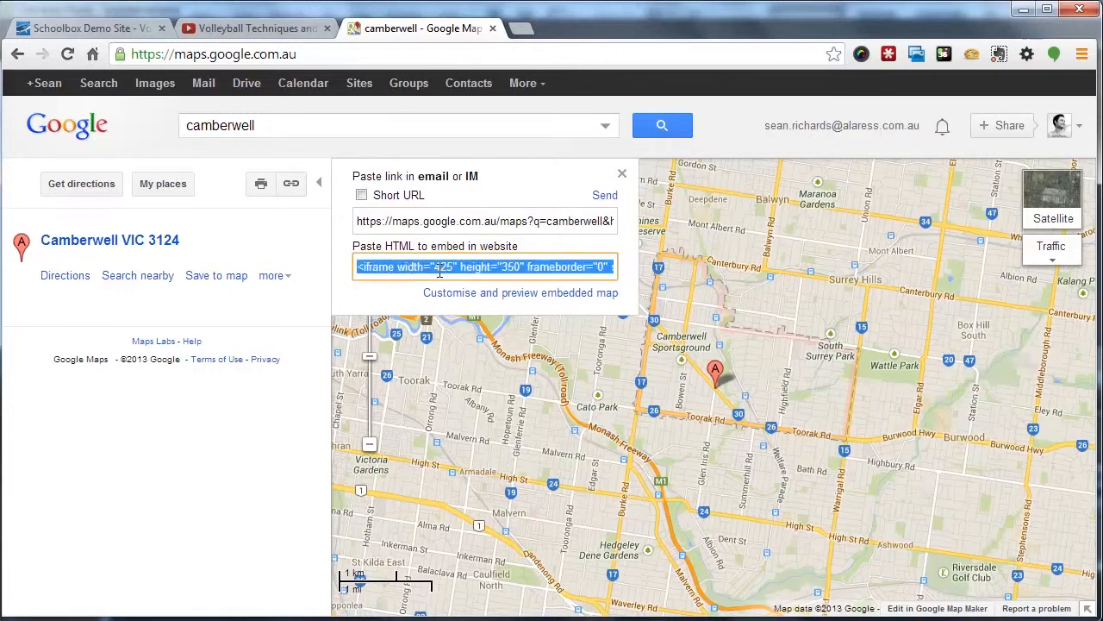
left_click(99, 28)
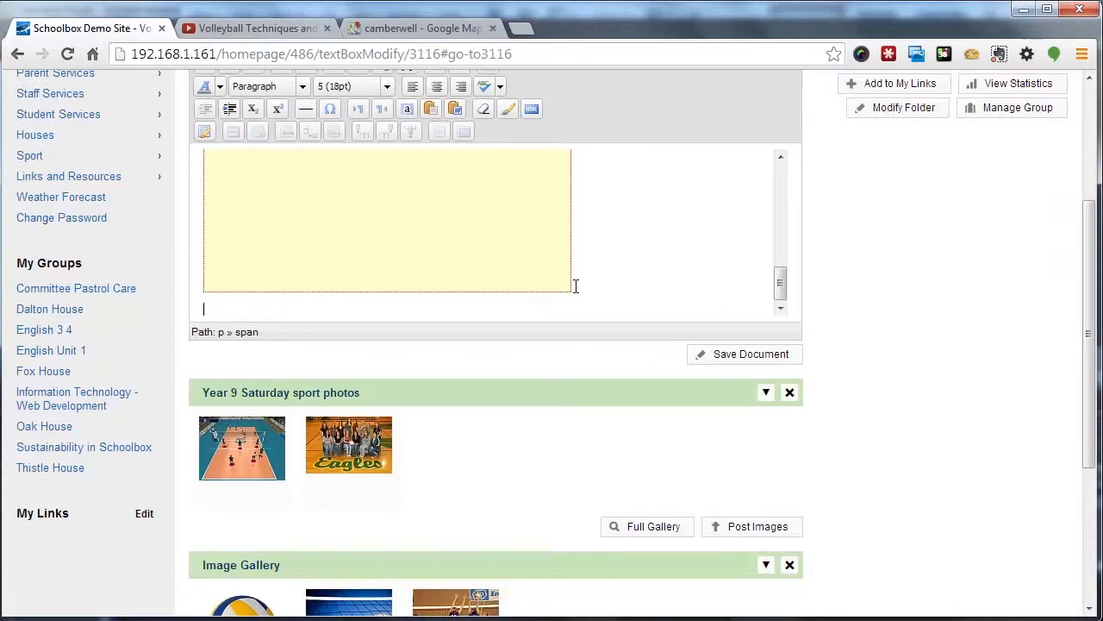
Paste the map's iframe embed code at the end of the text box's HTML source and apply the update
scroll(888, 339, "up", 1)
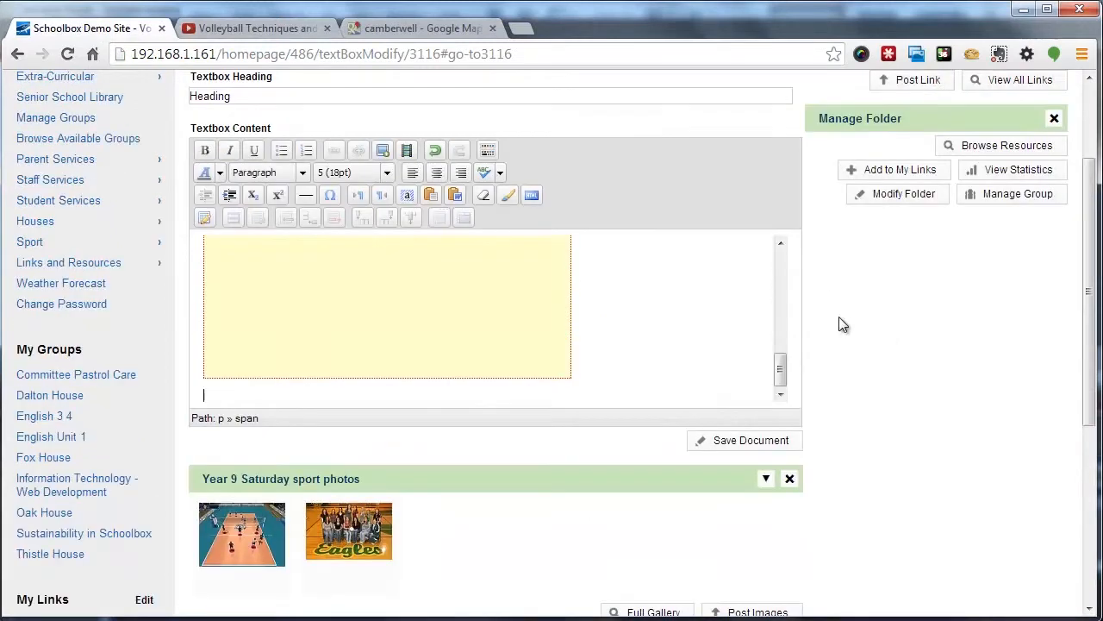
left_click(532, 196)
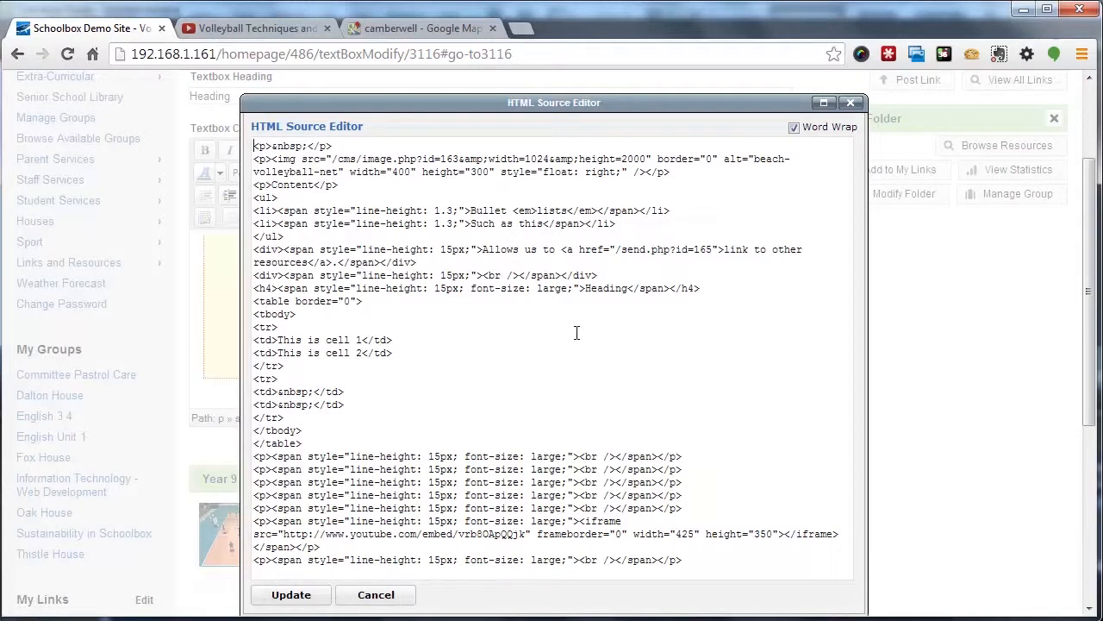
scroll(576, 333, "down", 2)
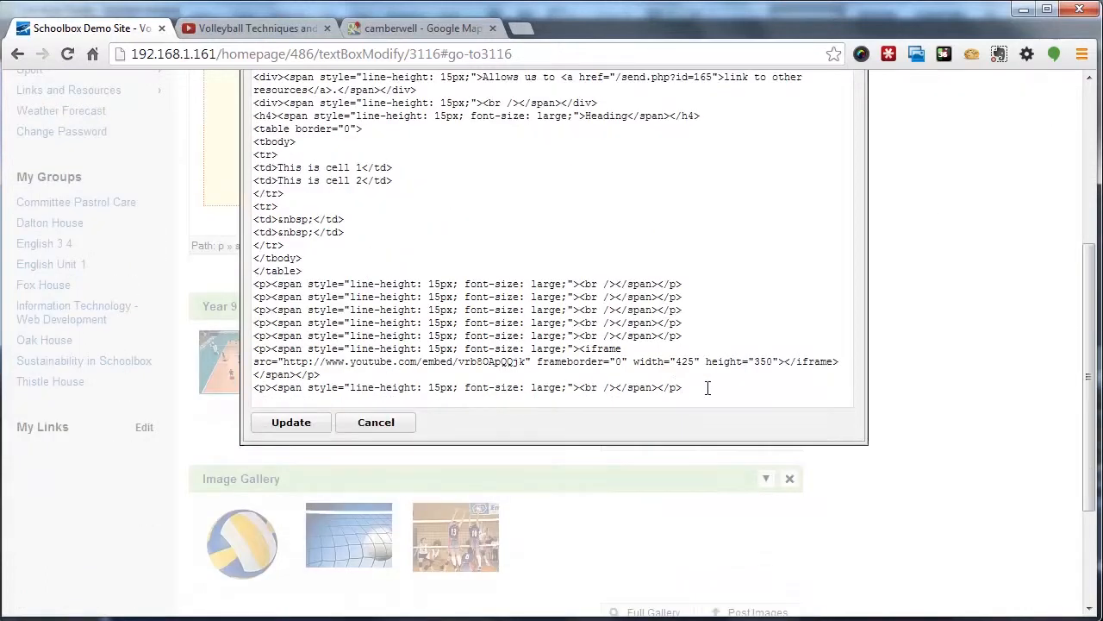
left_click(707, 388)
key("Return")
key("Return")
type("<iframe width=\"425\" height=\"350\" frameborder=\"0\" scrolling=\"no\" marginheight=\"0\" marginwidth=\"0\" src=\"https://maps.google.com.au/maps?f=q&amp;source=s_q&amp;hl=en&amp;geocode=&amp;q=camberwell&amp;aq=&amp;sll=-37.859676,145.354614&amp;sspn=1.155804,2.438965&amp;ie=UTF8&amp;hq=&amp;hnear=Camberwell+Victoria&amp;t=m&amp;z=13&amp;ll=-37.842567,145.069363&amp;output=embed\"></iframe><br /><small><a href=\"https://maps.google.com.au/maps?f=q&amp;source=embed&amp;hl=en&amp;geocode=&amp;q=camberwell&amp;aq=&amp;sll=-37.859676,145.354614&amp;sspn=1.155804,2.438965&amp;ie=UTF8&amp;hq=&amp;hnear=Camberwell+Victoria&amp;t=m&amp;z=13&amp;ll=-37.842567,145.069363\" style=\"color:#0000FF;text-align:left\">View Larger Map</a></small>")
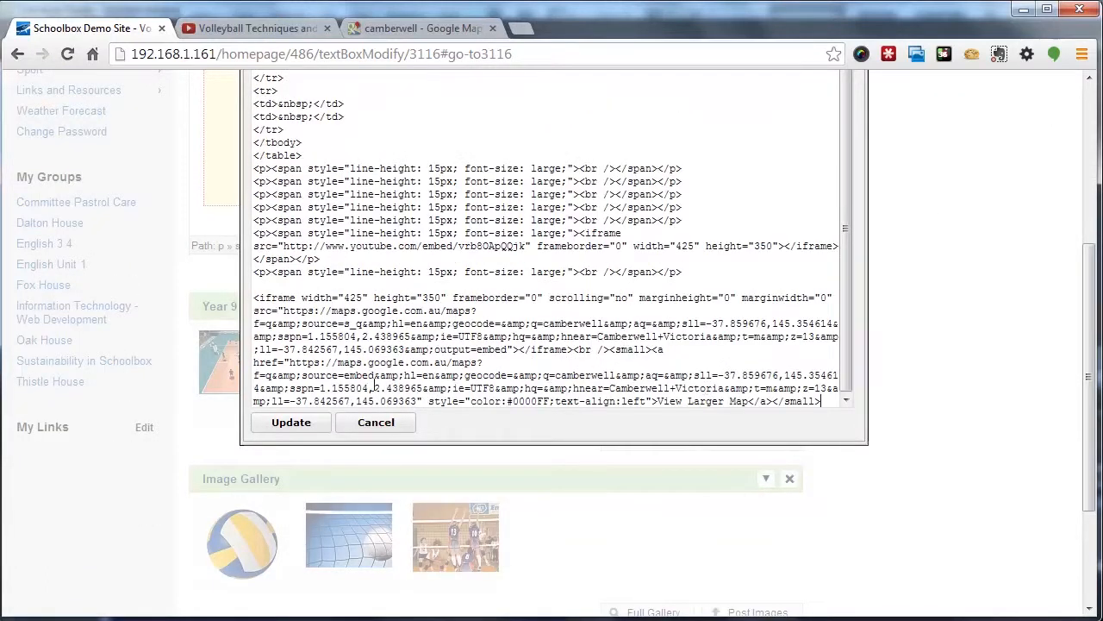
left_click(301, 424)
Save the text box document
scroll(466, 418, "up", 2)
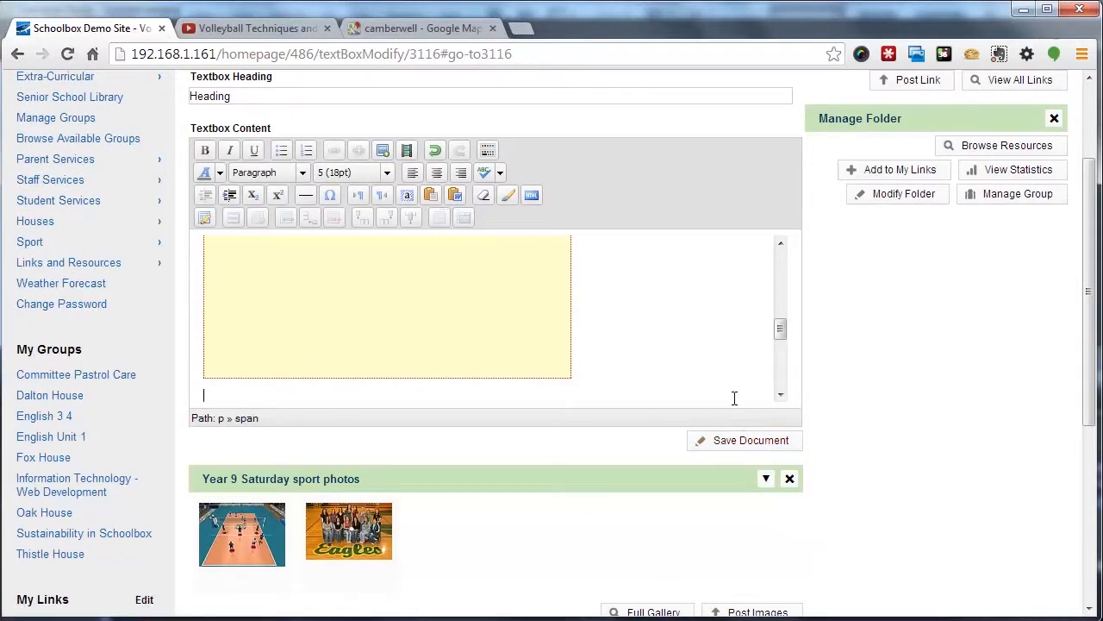
left_click_drag(780, 327, 783, 405)
left_click(739, 445)
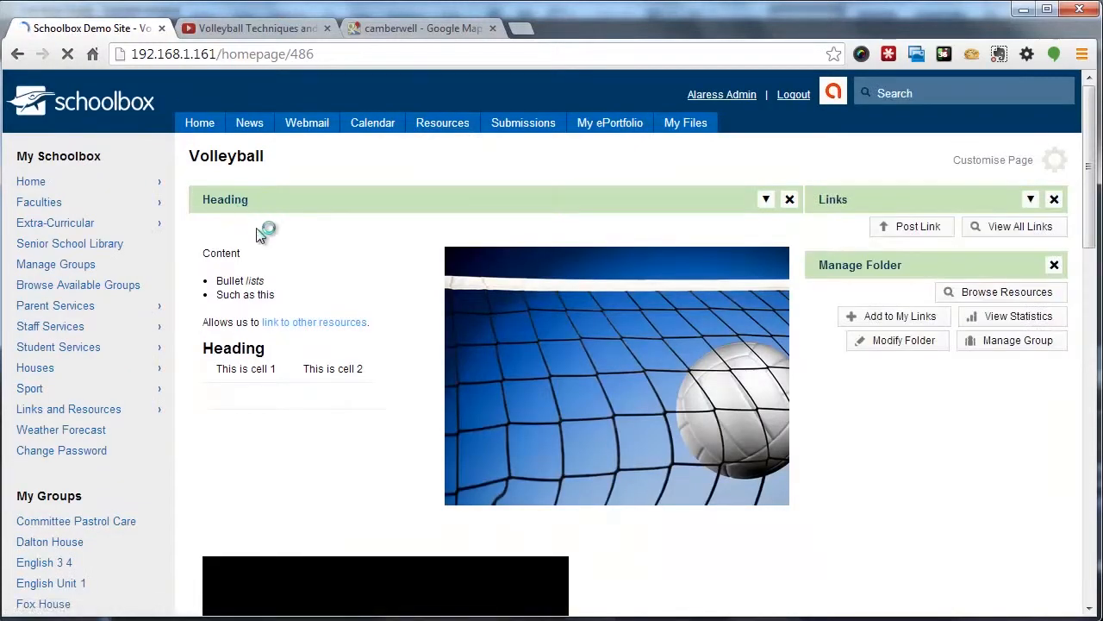
Scroll through the Volleyball homepage to review the saved text box with its table, video and map
scroll(362, 244, "down", 3)
scroll(746, 345, "down", 4)
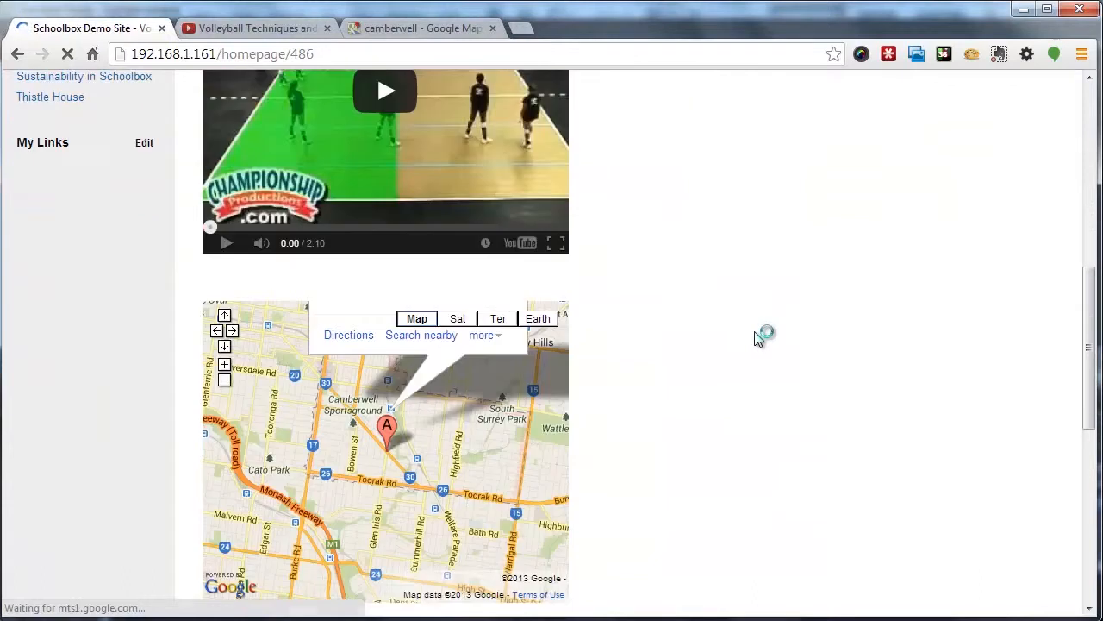
scroll(768, 338, "up", 2)
scroll(753, 345, "up", 2)
scroll(406, 426, "down", 2)
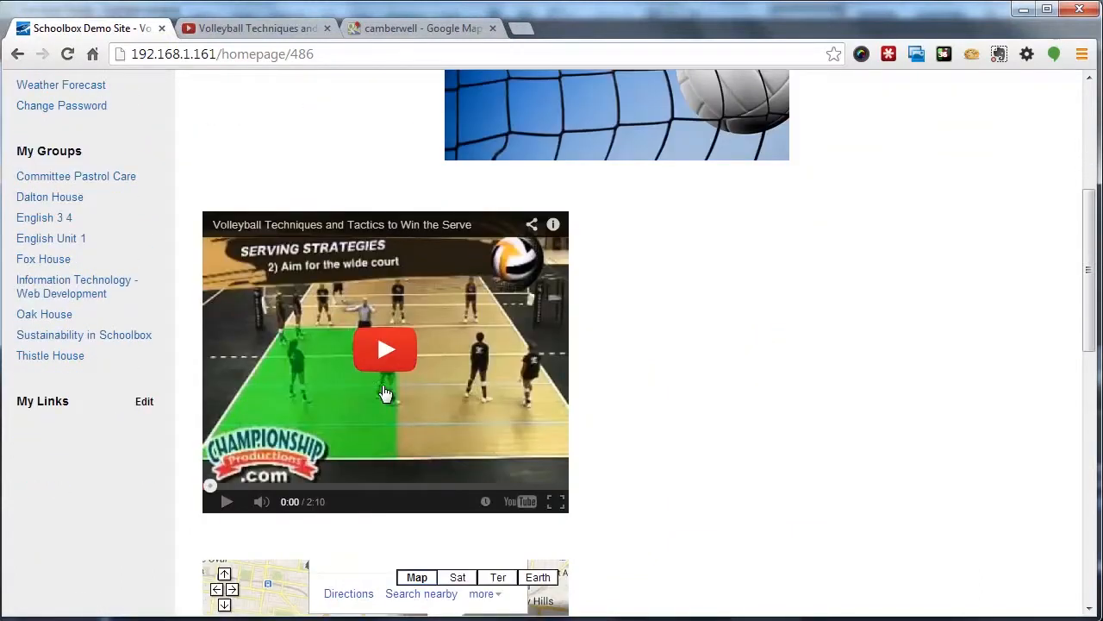
scroll(389, 296, "down", 2)
mouse_move(443, 431)
left_mouse_down()
mouse_move(363, 402)
mouse_move(413, 447)
left_mouse_up()
scroll(722, 450, "down", 1)
left_click_drag(1093, 341, 1092, 135)
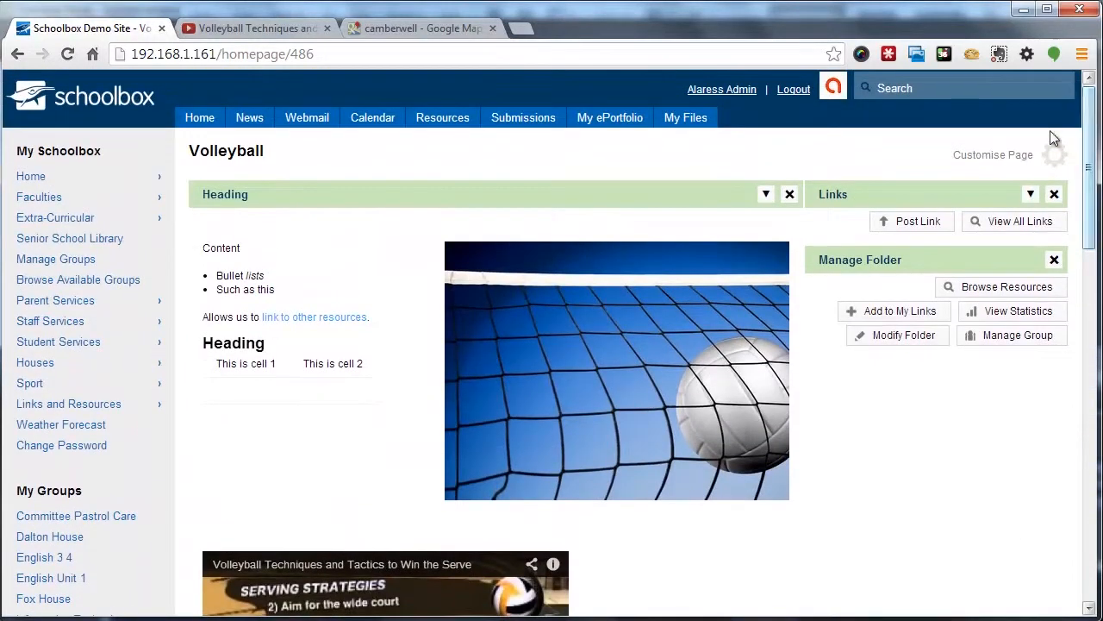